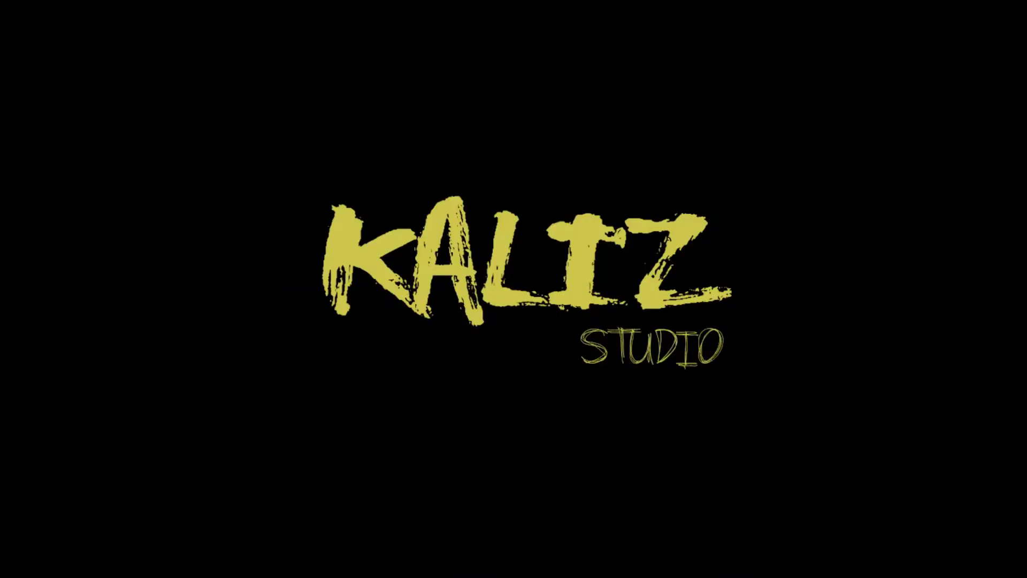
Step: Launch Adobe Photoshop from the Start menu
{"action": "key", "text": "super"}
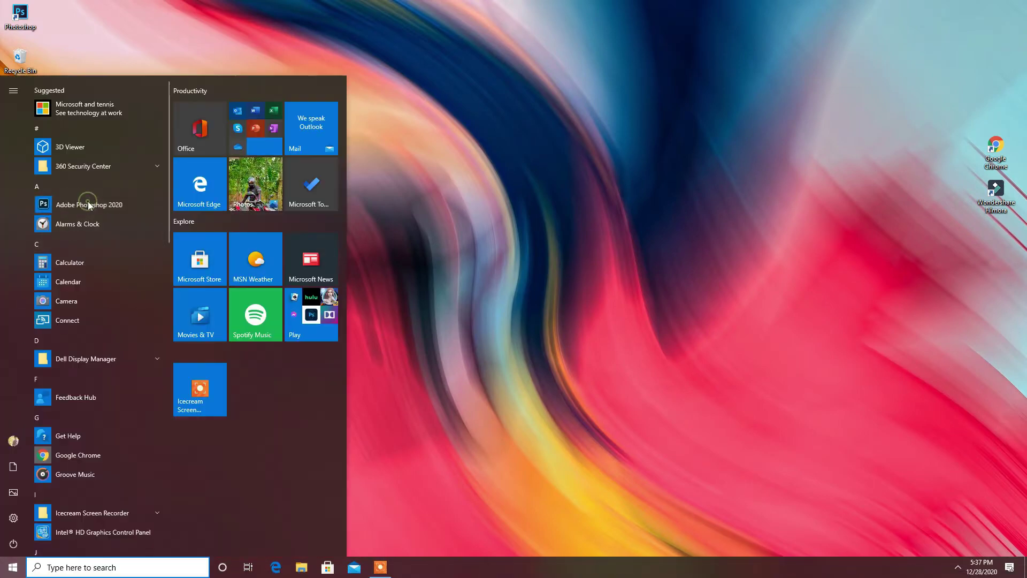
{"action": "left_click", "coordinate": [126, 202]}
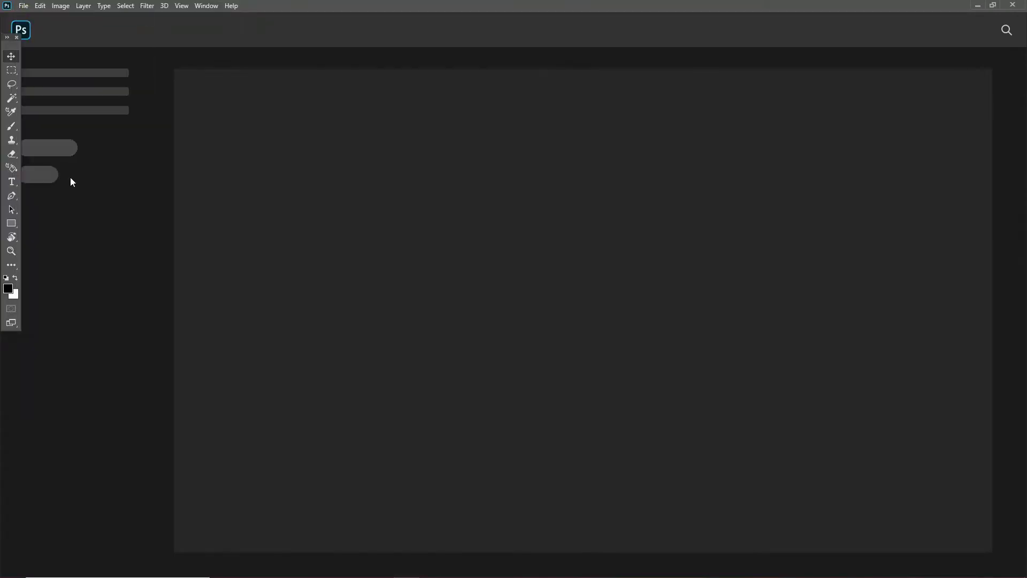
Step: Create a 1080×1350 document and open the dark unnamed.jpg background image
{"action": "key", "text": "ctrl+n"}
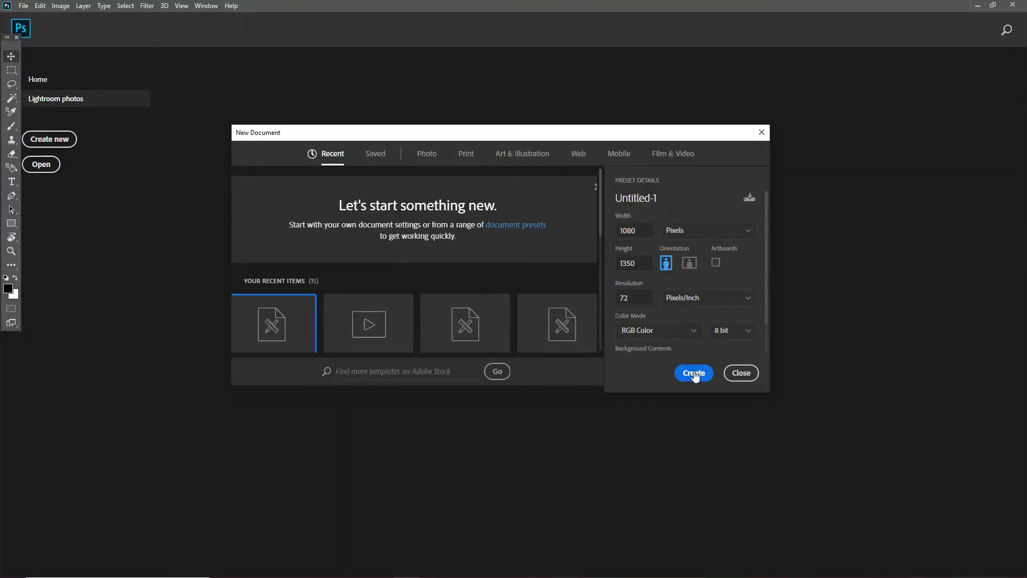
{"action": "left_click", "coordinate": [695, 373]}
{"action": "key", "text": "ctrl+o"}
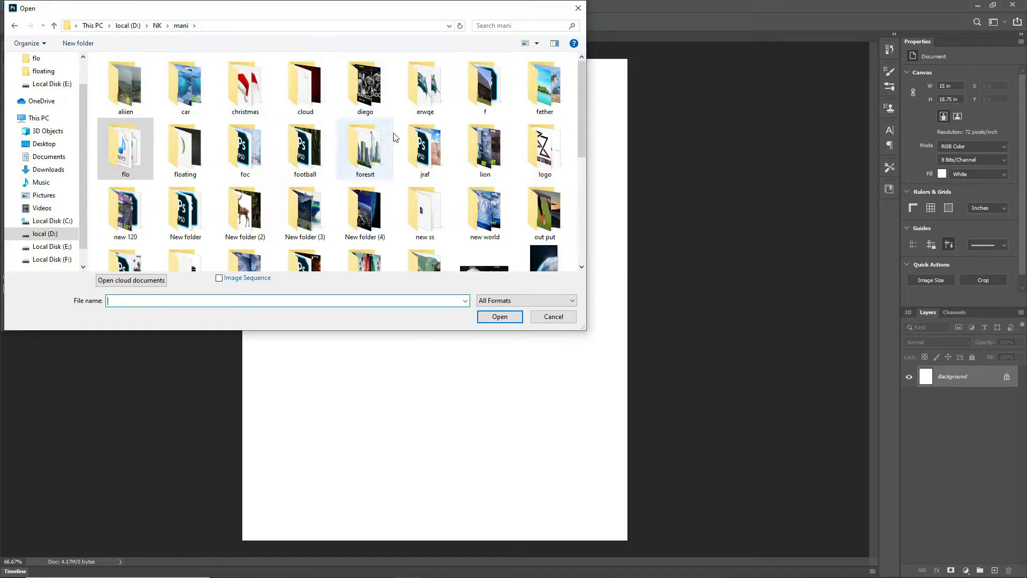
{"action": "double_click", "coordinate": [185, 150]}
{"action": "double_click", "coordinate": [248, 167]}
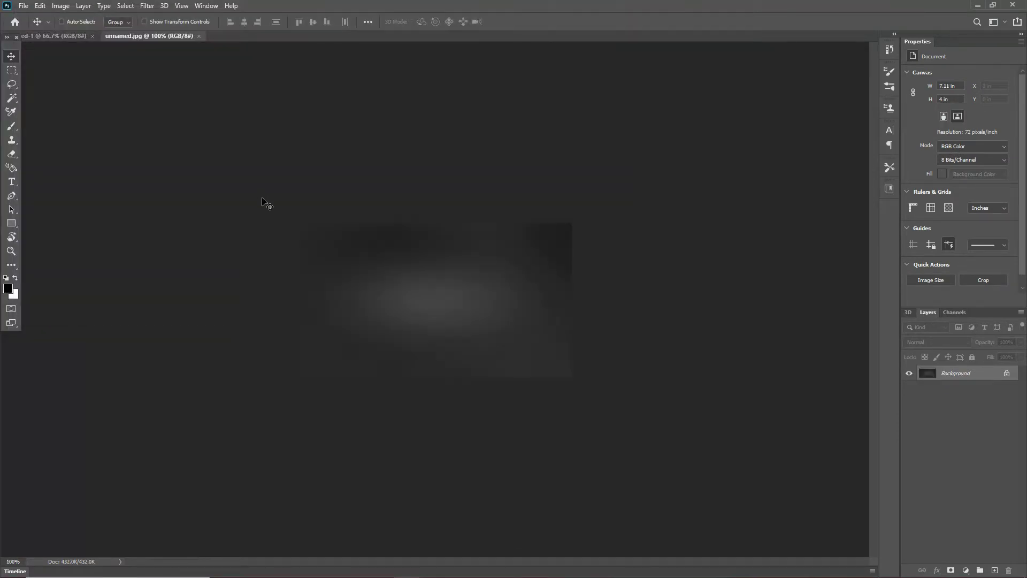
Step: Bring the dark image into the new document, rotated 90° and scaled to fill the canvas
{"action": "left_click", "coordinate": [1007, 373]}
{"action": "left_click_drag", "start_coordinate": [958, 373], "coordinate": [339, 298]}
{"action": "key", "text": "ctrl+t"}
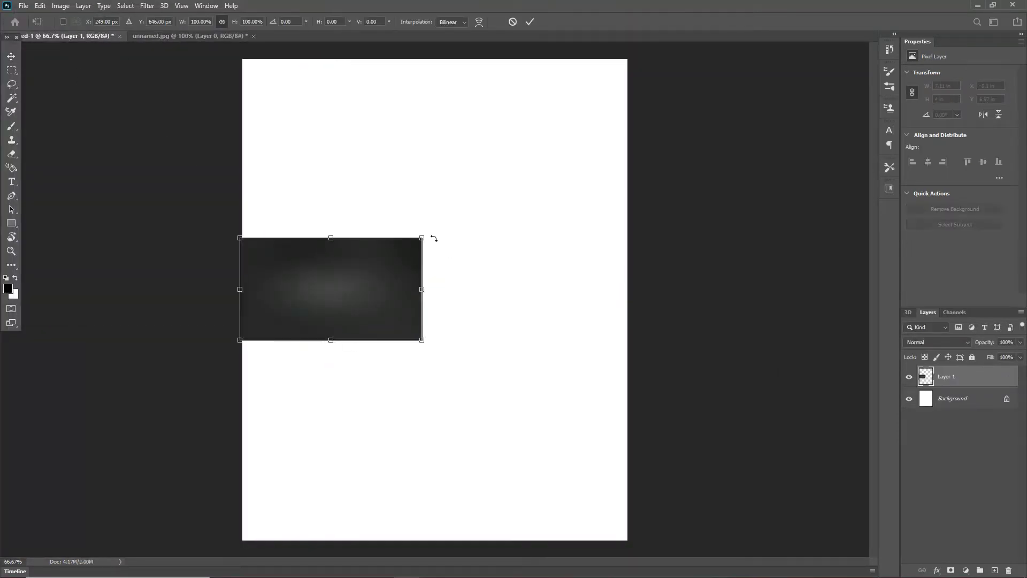
{"action": "mouse_move", "coordinate": [433, 236]}
{"action": "left_mouse_down"}
{"action": "mouse_move", "coordinate": [383, 381]}
{"action": "mouse_move", "coordinate": [629, 536]}
{"action": "left_mouse_up"}
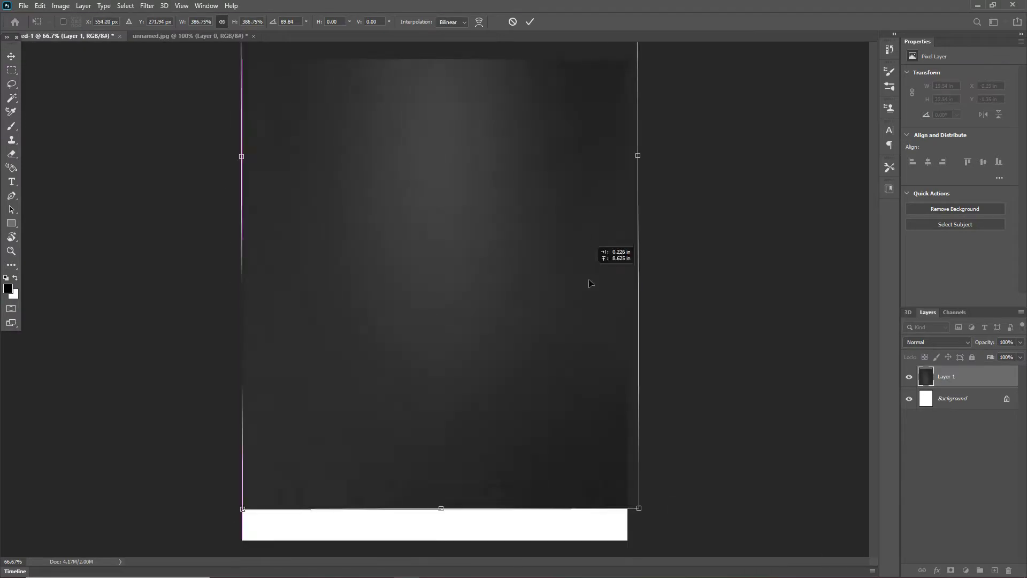
{"action": "left_click", "coordinate": [530, 22]}
Step: Close the unnamed.jpg source document without saving changes
{"action": "left_click", "coordinate": [254, 36]}
{"action": "left_click", "coordinate": [509, 218]}
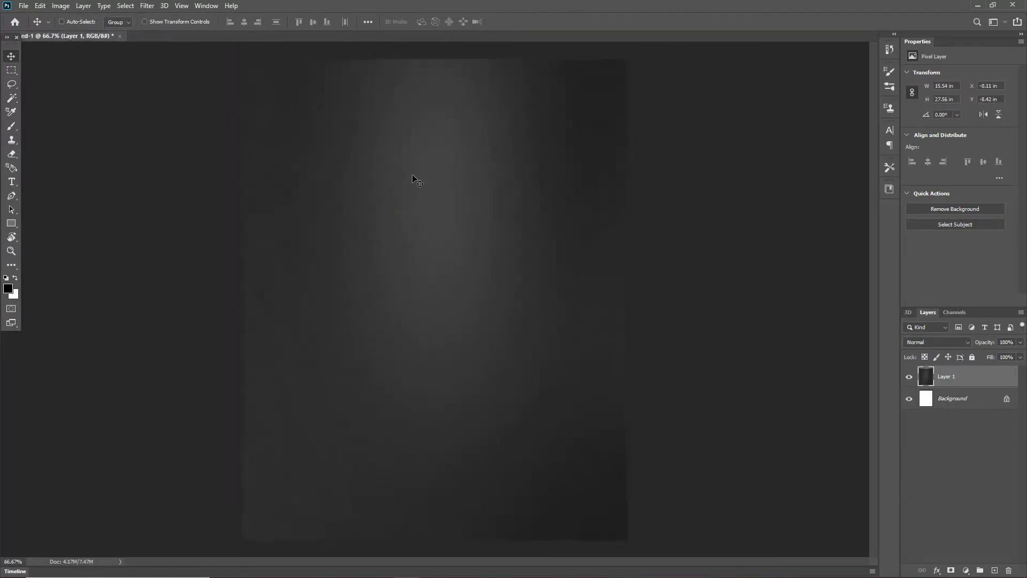
{"action": "left_click", "coordinate": [24, 6]}
Step: Add the underwater wave image, scaled to canvas width and centred on the canvas
{"action": "left_click", "coordinate": [32, 30]}
{"action": "double_click", "coordinate": [430, 86]}
{"action": "mouse_move", "coordinate": [427, 286]}
{"action": "left_mouse_down"}
{"action": "mouse_move", "coordinate": [354, 285]}
{"action": "mouse_move", "coordinate": [353, 445]}
{"action": "left_mouse_up"}
{"action": "key", "text": "ctrl+t"}
{"action": "left_click_drag", "start_coordinate": [679, 217], "coordinate": [672, 284]}
{"action": "mouse_move", "coordinate": [585, 361]}
{"action": "left_mouse_down"}
{"action": "mouse_move", "coordinate": [560, 390]}
{"action": "mouse_move", "coordinate": [558, 322]}
{"action": "left_mouse_up"}
{"action": "left_click", "coordinate": [530, 21]}
Step: Trace the waterline with a Pen path closed around the water below
{"action": "scroll", "coordinate": [268, 309], "scroll_direction": "up", "scroll_amount": 5}
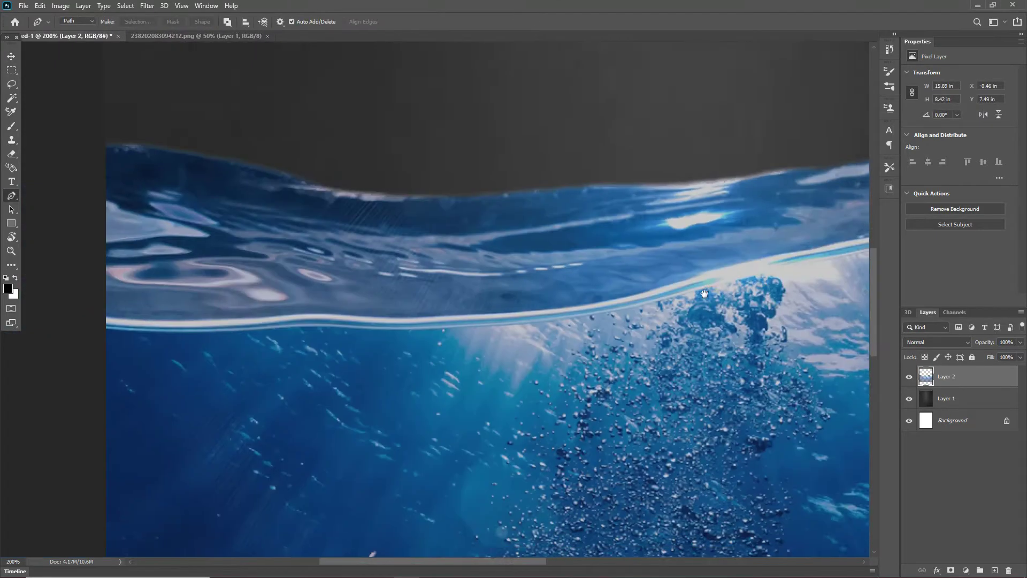
{"action": "key", "text": "p"}
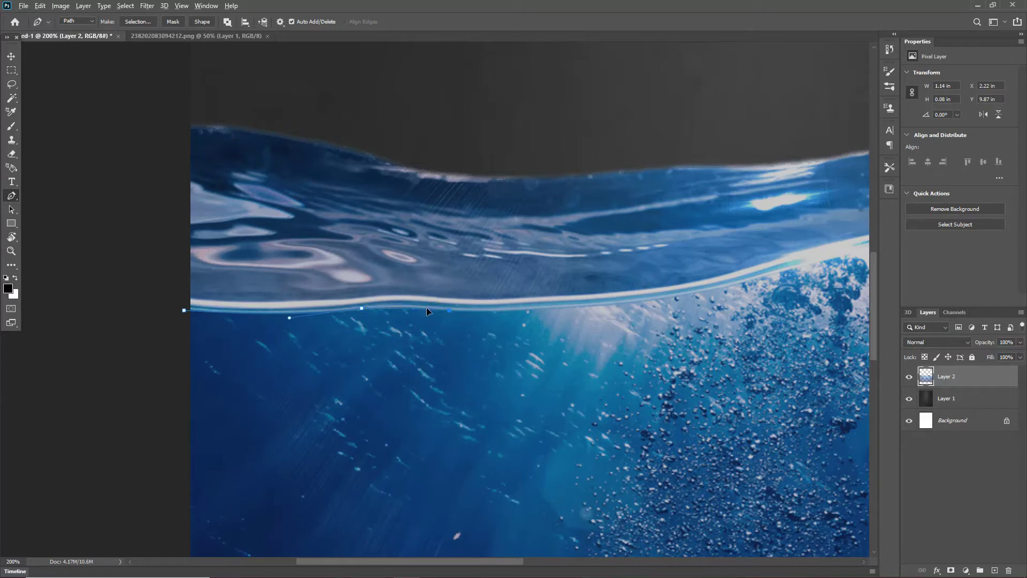
{"action": "left_click_drag", "start_coordinate": [657, 308], "coordinate": [448, 325]}
{"action": "left_click", "coordinate": [583, 290]}
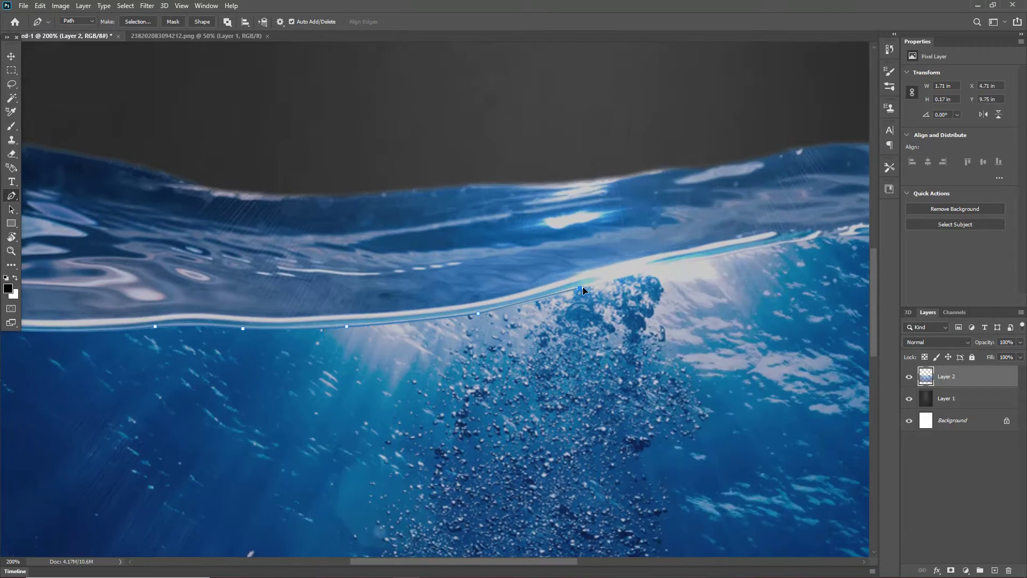
{"action": "left_click", "coordinate": [715, 255]}
{"action": "left_click", "coordinate": [771, 245]}
{"action": "left_click_drag", "start_coordinate": [813, 255], "coordinate": [467, 310]}
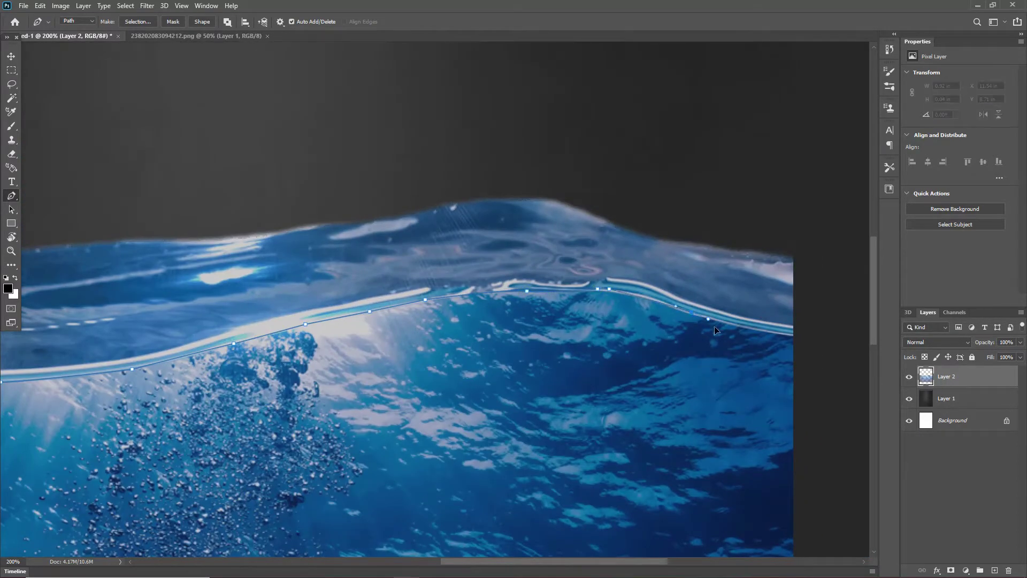
{"action": "scroll", "coordinate": [798, 320], "scroll_direction": "down", "scroll_amount": 5}
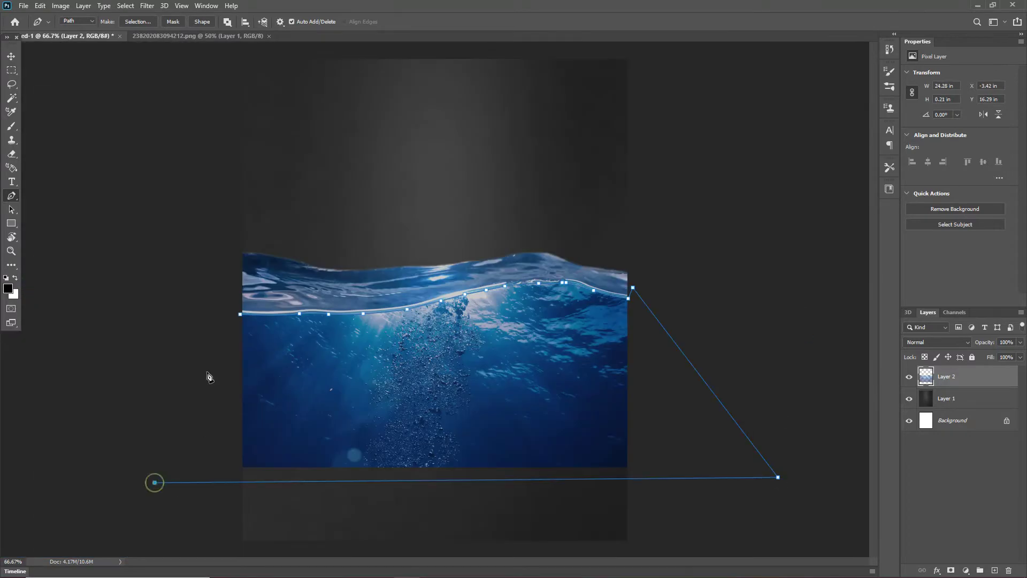
{"action": "left_click", "coordinate": [240, 314]}
Step: Turn the path into a selection and delete the water below the waterline
{"action": "right_click", "coordinate": [288, 365]}
{"action": "left_click", "coordinate": [346, 172]}
{"action": "left_click", "coordinate": [566, 167]}
{"action": "key", "text": "Delete"}
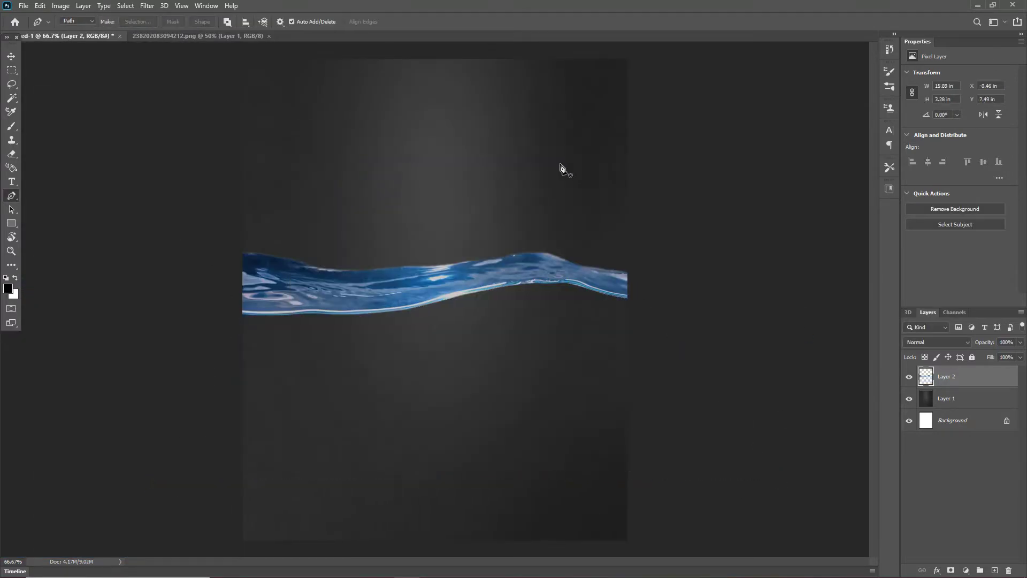
Step: Add the astronaut from 1214.png, shrunk and placed above the water layer, slightly lowered
{"action": "left_click", "coordinate": [30, 6]}
{"action": "left_click", "coordinate": [37, 29]}
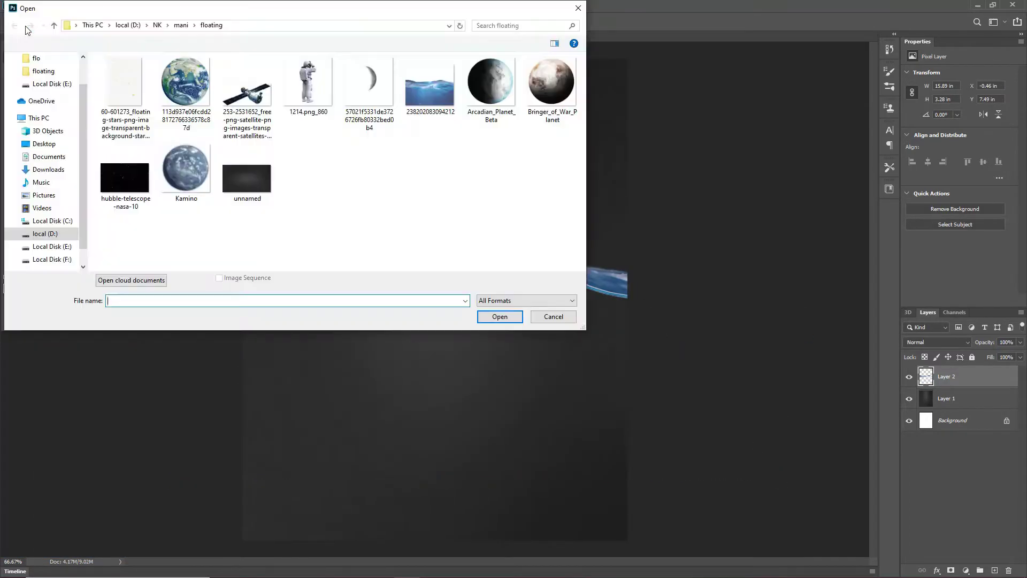
{"action": "left_click", "coordinate": [310, 92]}
{"action": "left_click", "coordinate": [498, 314]}
{"action": "left_click_drag", "start_coordinate": [947, 376], "coordinate": [947, 408]}
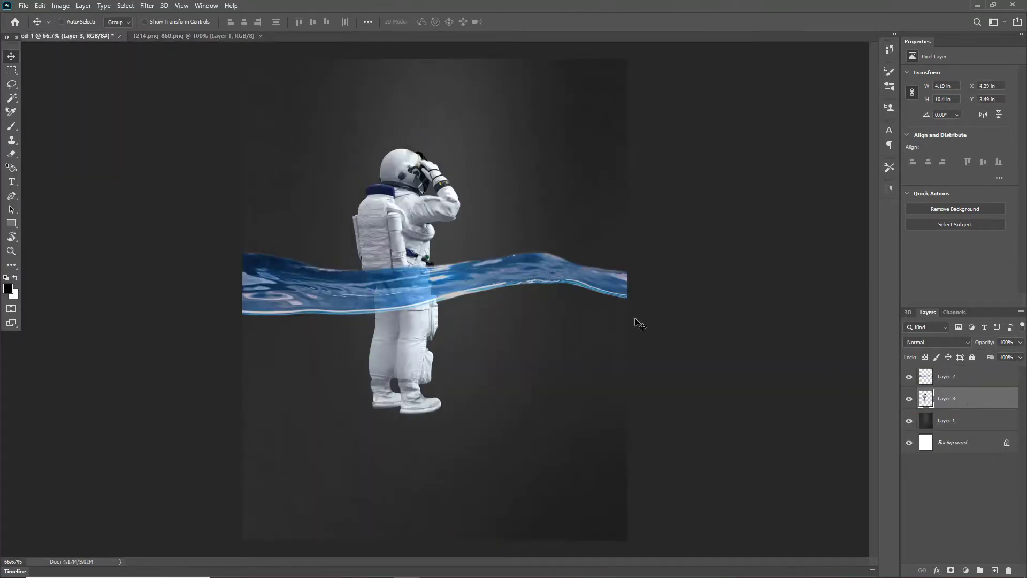
{"action": "key", "text": "ctrl+t"}
{"action": "left_click_drag", "start_coordinate": [463, 143], "coordinate": [451, 204]}
{"action": "key", "text": "Return"}
{"action": "left_click_drag", "start_coordinate": [947, 398], "coordinate": [947, 375]}
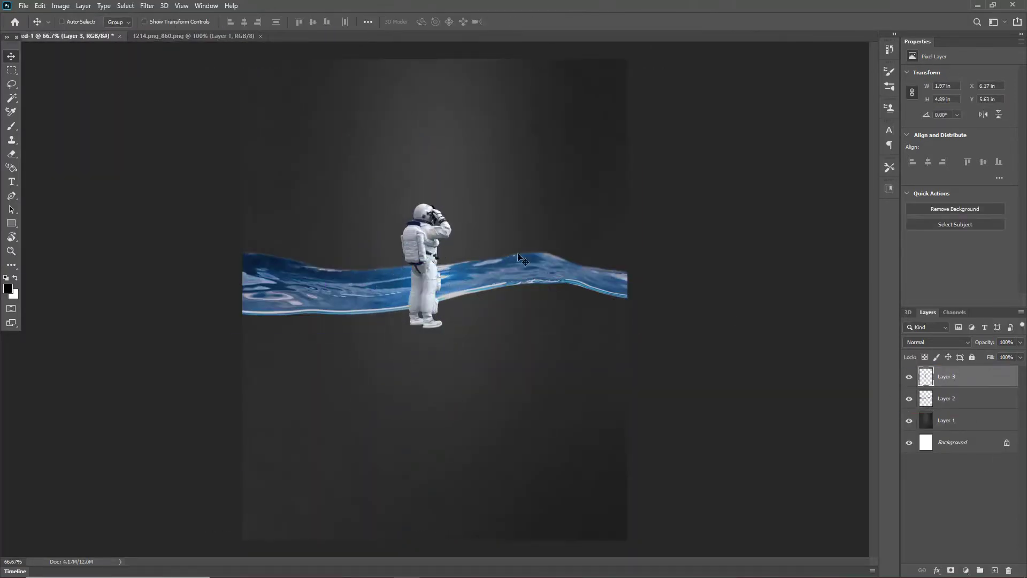
{"action": "left_click_drag", "start_coordinate": [431, 241], "coordinate": [431, 252]}
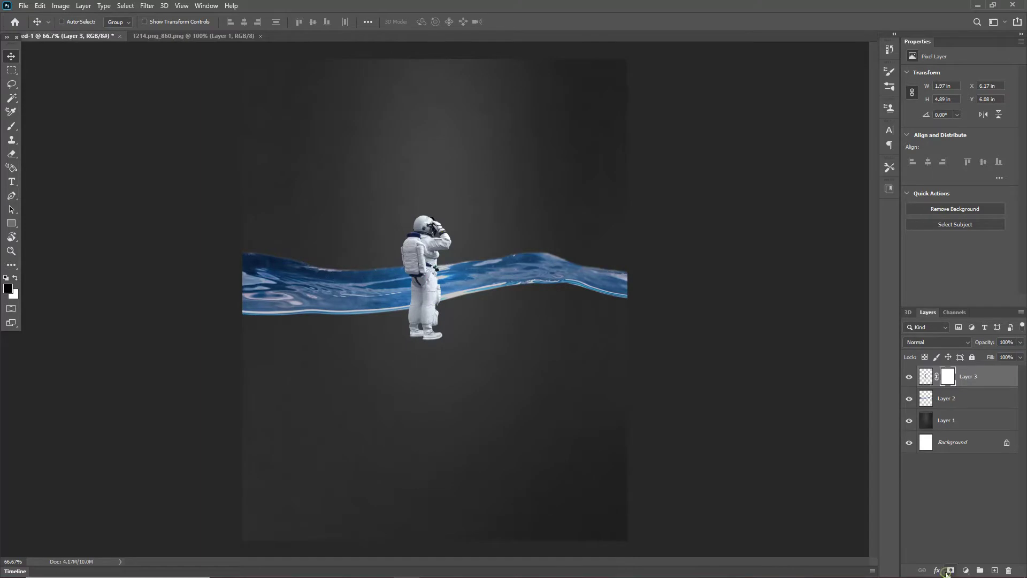
Step: Brush the astronaut's legs out on the mask so he stands waist-deep, then nudge him down
{"action": "key", "text": "b"}
{"action": "left_click_drag", "start_coordinate": [417, 305], "coordinate": [428, 337]}
{"action": "key", "text": "ctrl+plus"}
{"action": "key", "text": "ctrl+plus"}
{"action": "key", "text": "ctrl+plus"}
{"action": "key", "text": "bracketleft"}
{"action": "key", "text": "bracketleft"}
{"action": "mouse_move", "coordinate": [453, 437]}
{"action": "left_mouse_down"}
{"action": "mouse_move", "coordinate": [486, 404]}
{"action": "mouse_move", "coordinate": [401, 380]}
{"action": "mouse_move", "coordinate": [407, 300]}
{"action": "mouse_move", "coordinate": [365, 265]}
{"action": "left_mouse_up"}
{"action": "key", "text": "ctrl+minus"}
{"action": "key", "text": "ctrl+minus"}
{"action": "key", "text": "ctrl+minus"}
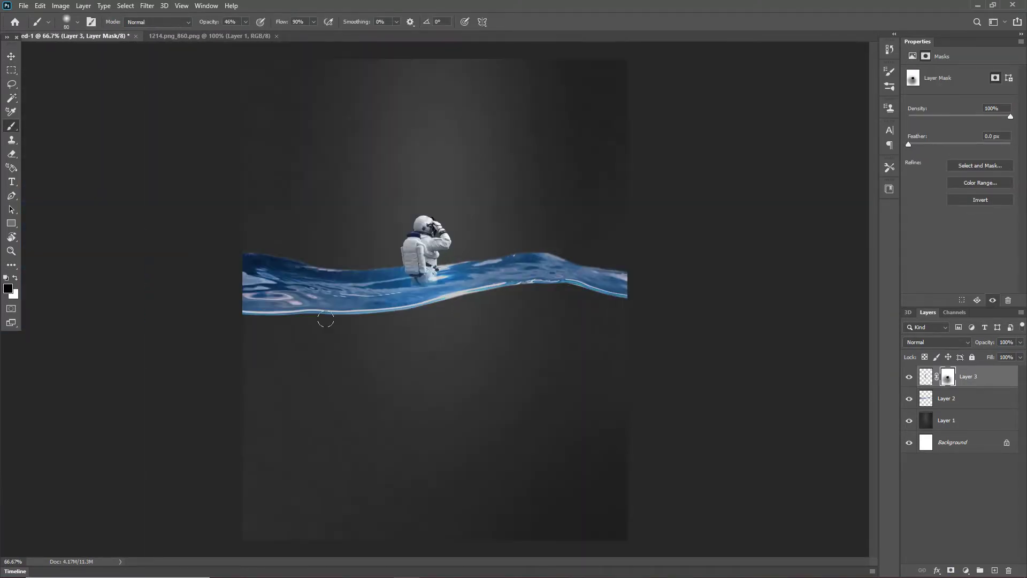
{"action": "key", "text": "v"}
{"action": "key", "text": "Down"}
{"action": "key", "text": "Down"}
{"action": "key", "text": "Down"}
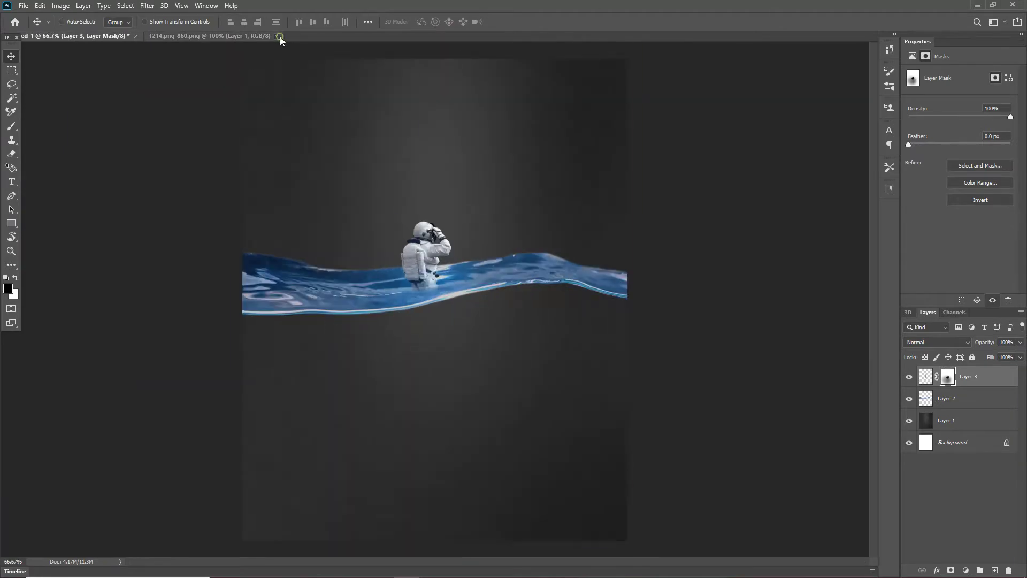
Step: Add the Hubble starfield image beneath the water and astronaut layers
{"action": "left_click", "coordinate": [33, 26]}
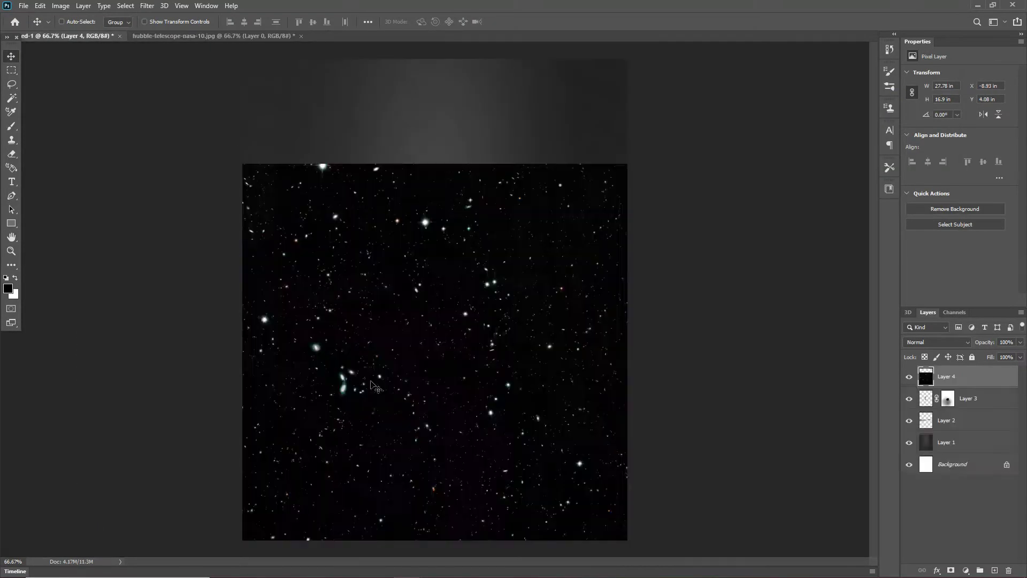
{"action": "left_click_drag", "start_coordinate": [374, 385], "coordinate": [355, 495]}
{"action": "key", "text": "ctrl+bracketleft"}
{"action": "key", "text": "ctrl+bracketleft"}
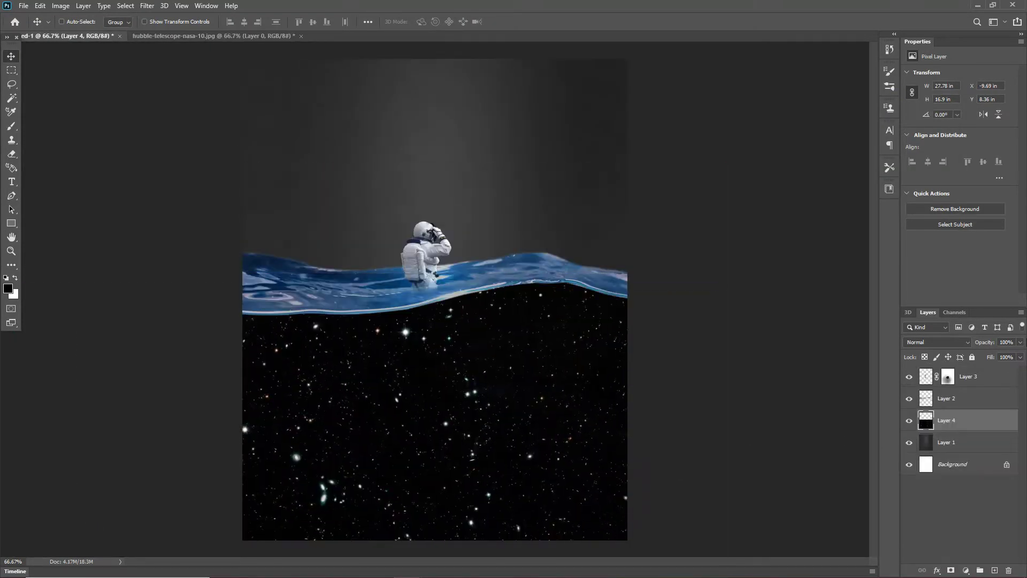
Step: Darken and desaturate the water and starfield layers with Hue/Saturation, then close the Hubble source
{"action": "left_click", "coordinate": [946, 398]}
{"action": "key", "text": "ctrl+u"}
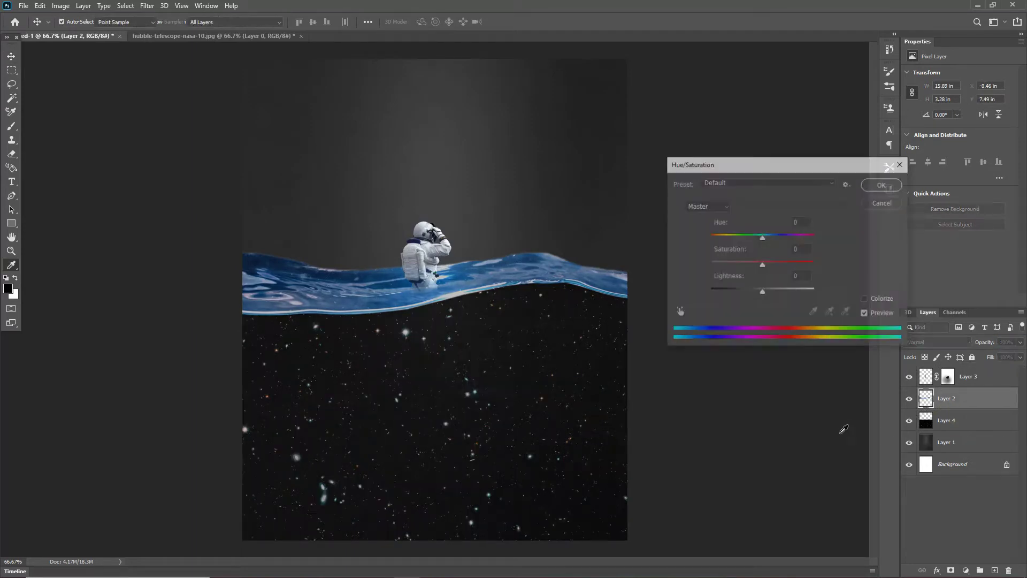
{"action": "mouse_move", "coordinate": [763, 292]}
{"action": "left_mouse_down"}
{"action": "mouse_move", "coordinate": [730, 289]}
{"action": "mouse_move", "coordinate": [759, 262]}
{"action": "left_mouse_up"}
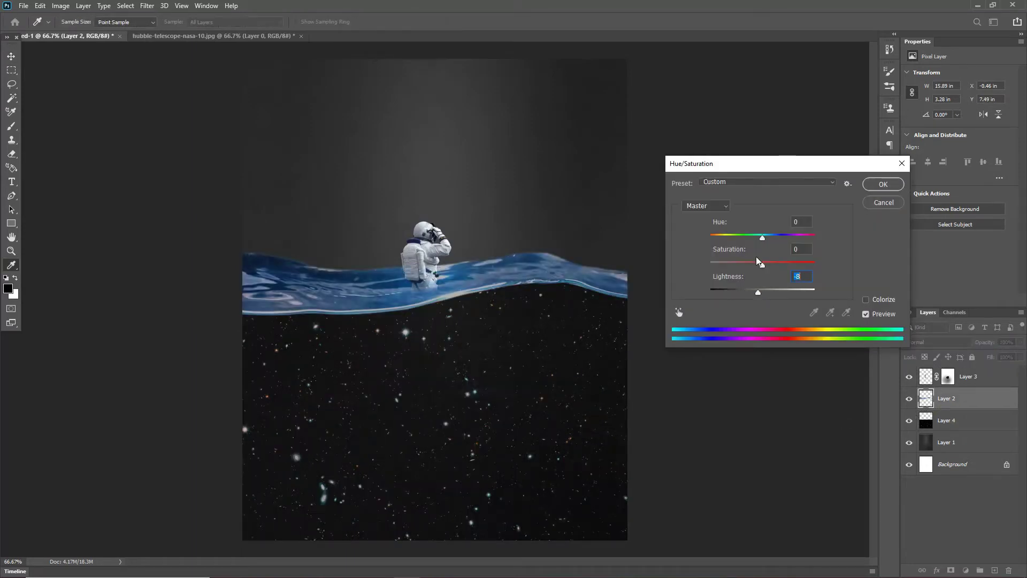
{"action": "left_click", "coordinate": [883, 184]}
{"action": "left_click", "coordinate": [963, 420]}
{"action": "key", "text": "ctrl+u"}
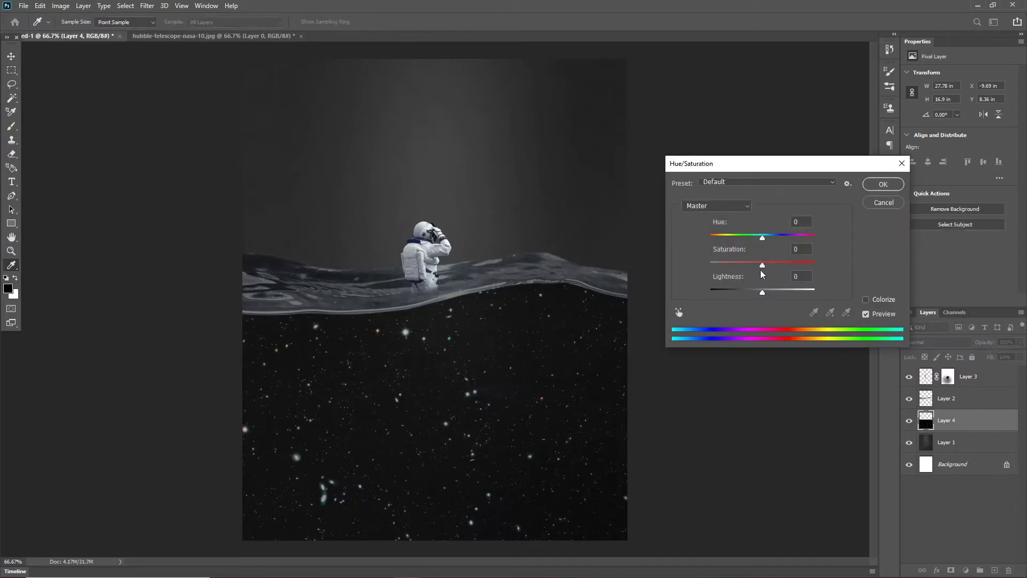
{"action": "left_click_drag", "start_coordinate": [760, 292], "coordinate": [730, 295]}
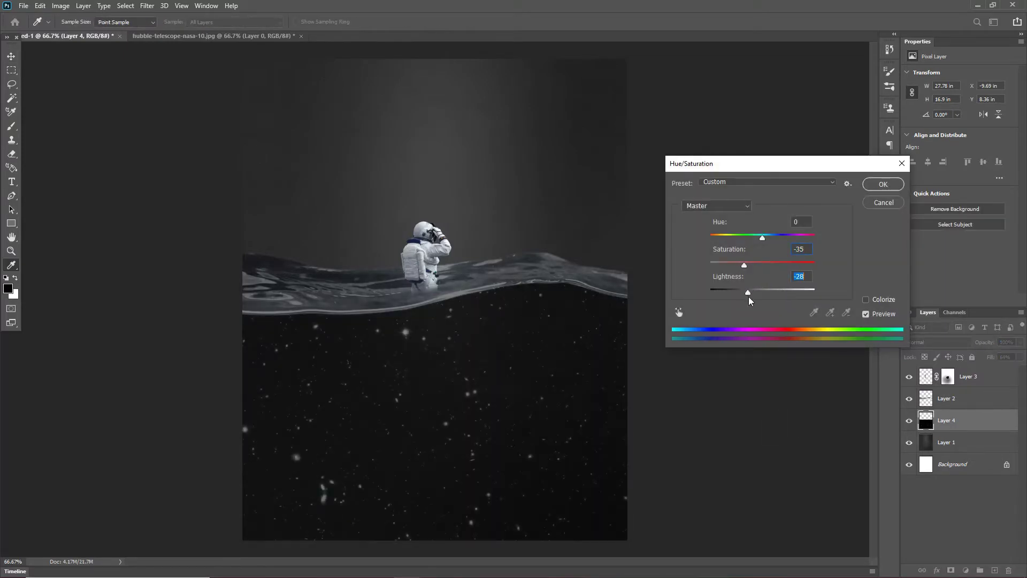
{"action": "left_click", "coordinate": [874, 184]}
{"action": "left_click", "coordinate": [301, 36]}
Step: Add the Kamino.png planet, scaled down and made semi-transparent to see the wave
{"action": "left_click", "coordinate": [523, 220]}
{"action": "key", "text": "ctrl+o"}
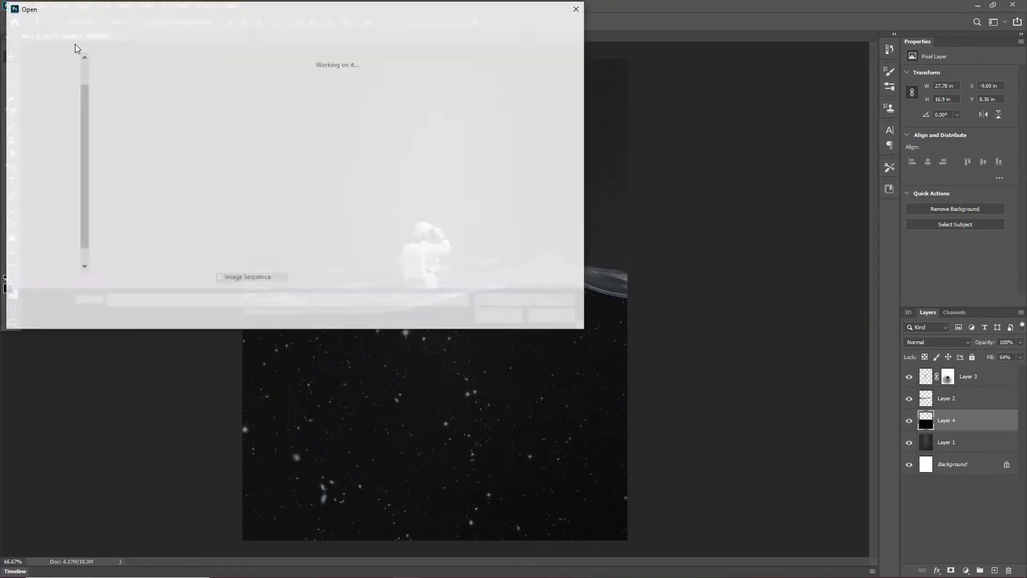
{"action": "double_click", "coordinate": [75, 45]}
{"action": "left_click_drag", "start_coordinate": [424, 252], "coordinate": [566, 284]}
{"action": "key", "text": "ctrl+t"}
{"action": "left_click_drag", "start_coordinate": [614, 183], "coordinate": [537, 265]}
{"action": "key", "text": "Return"}
{"action": "left_click_drag", "start_coordinate": [1009, 353], "coordinate": [990, 353]}
Step: Mask the planet's lower half below the waterline, restore full opacity, and open the crescent moon image
{"action": "key", "text": "ctrl+plus"}
{"action": "key", "text": "ctrl+plus"}
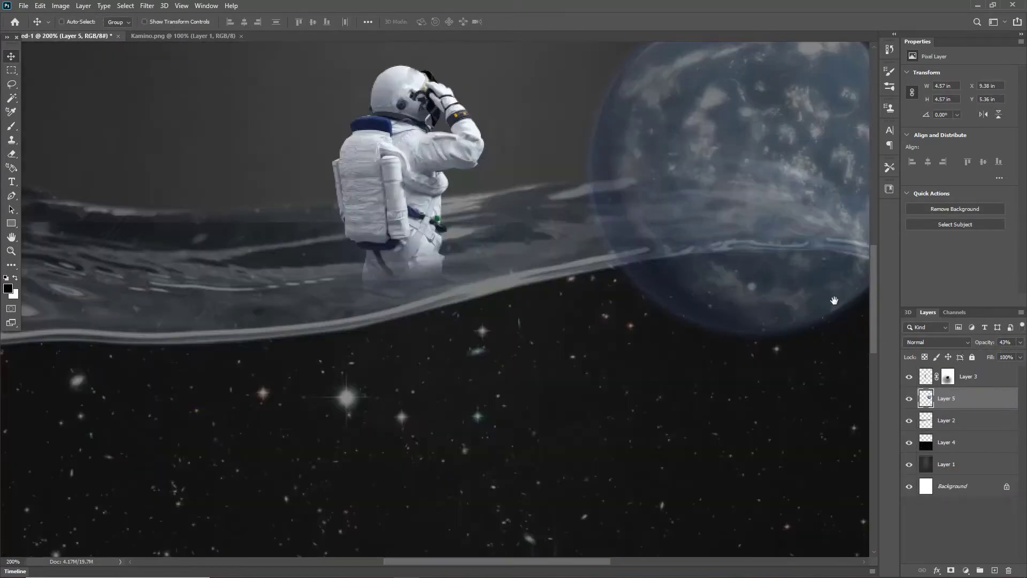
{"action": "left_click", "coordinate": [951, 570]}
{"action": "key", "text": "b"}
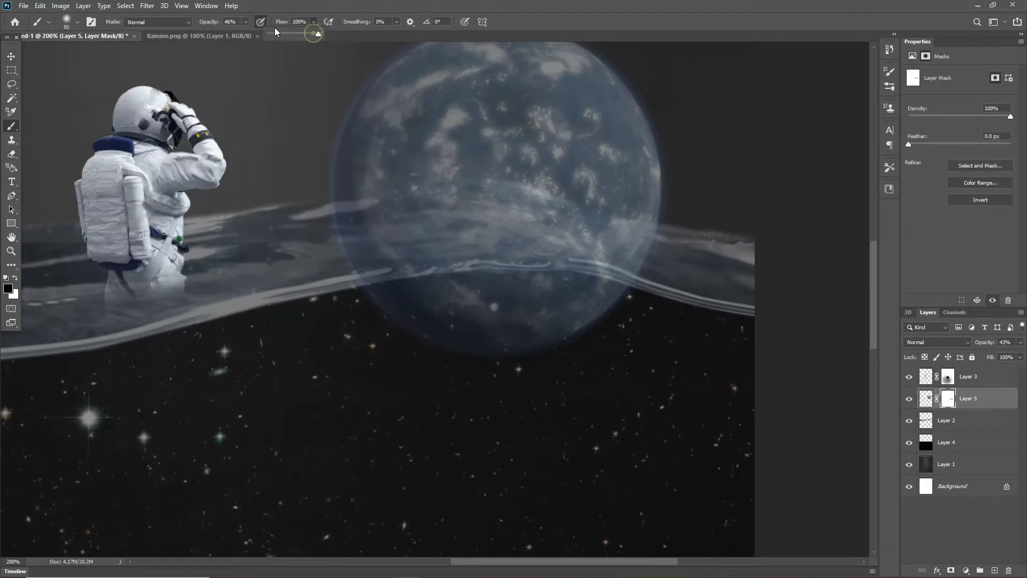
{"action": "mouse_move", "coordinate": [460, 256]}
{"action": "left_mouse_down"}
{"action": "mouse_move", "coordinate": [662, 290]}
{"action": "mouse_move", "coordinate": [543, 263]}
{"action": "left_mouse_up"}
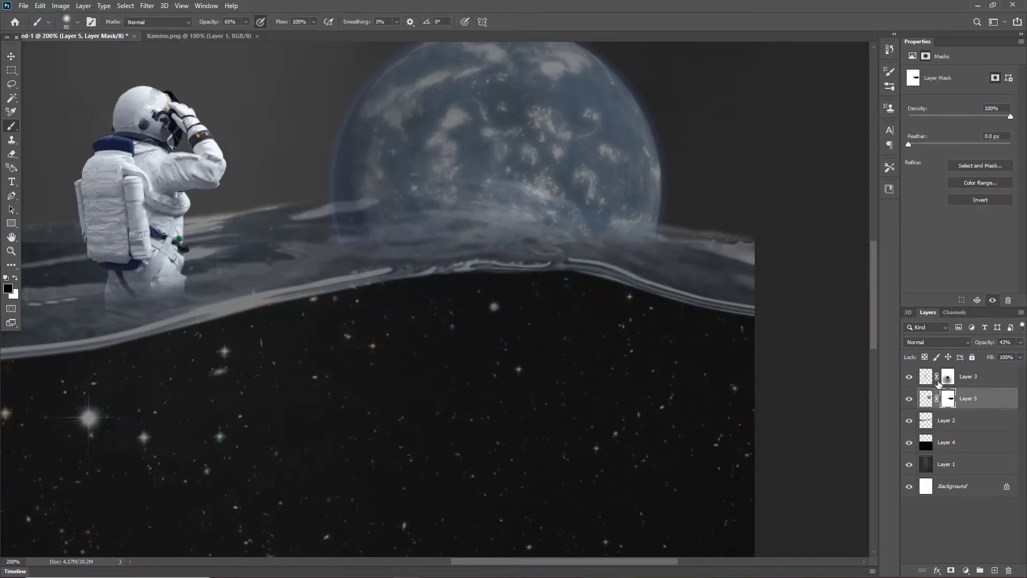
{"action": "left_click", "coordinate": [926, 398]}
{"action": "left_click_drag", "start_coordinate": [1021, 342], "coordinate": [1024, 350]}
{"action": "key", "text": "ctrl+minus"}
{"action": "left_click", "coordinate": [8, 59]}
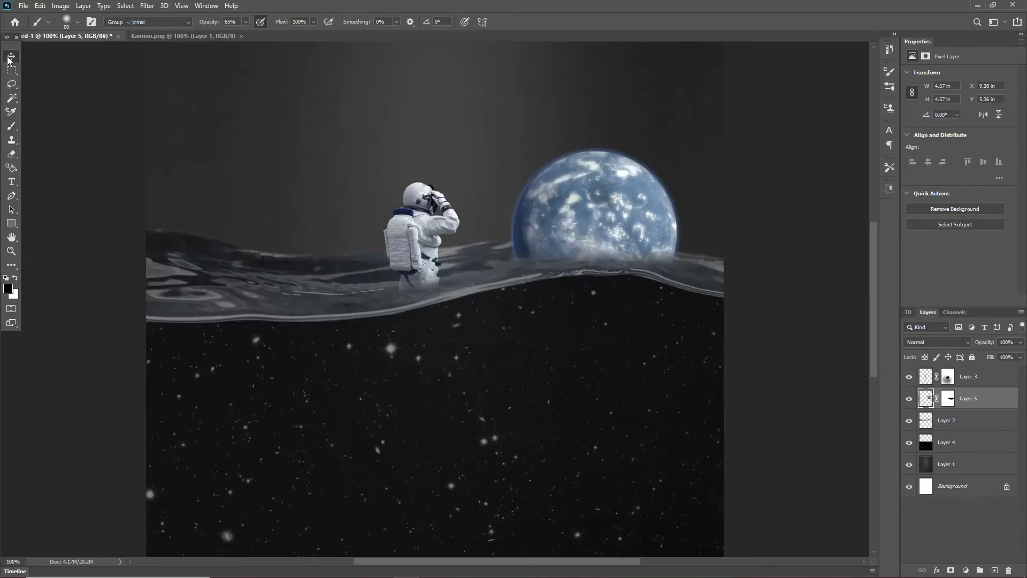
{"action": "key", "text": "ctrl+o"}
{"action": "double_click", "coordinate": [340, 92]}
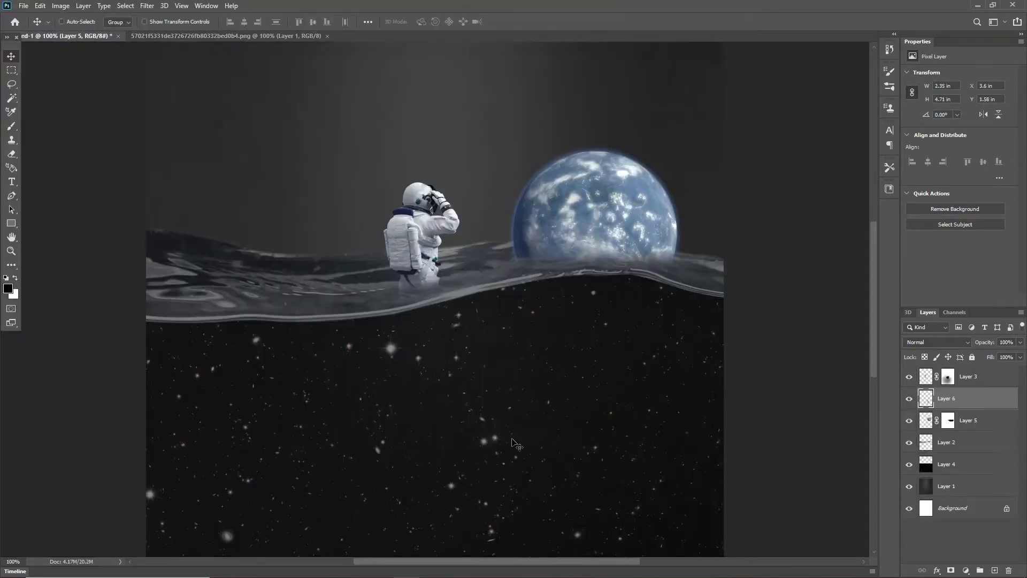
Step: Place the crescent moon in the starfield, scaled small, and close its source image
{"action": "left_click_drag", "start_coordinate": [385, 133], "coordinate": [480, 381]}
{"action": "key", "text": "ctrl+minus"}
{"action": "key", "text": "ctrl+t"}
{"action": "left_click_drag", "start_coordinate": [501, 346], "coordinate": [511, 370]}
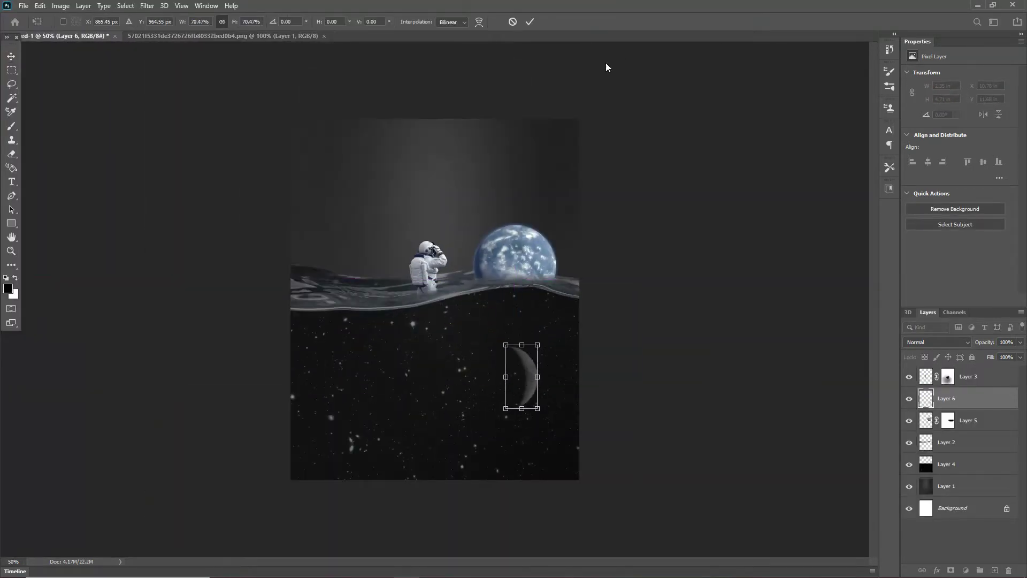
{"action": "key", "text": "Return"}
{"action": "key", "text": "ctrl+plus"}
{"action": "left_click", "coordinate": [328, 36]}
{"action": "left_click", "coordinate": [23, 6]}
Step: Add Arcadian_Planet_Beta.png as a small sphere in the water left of the astronaut
{"action": "left_click", "coordinate": [32, 29]}
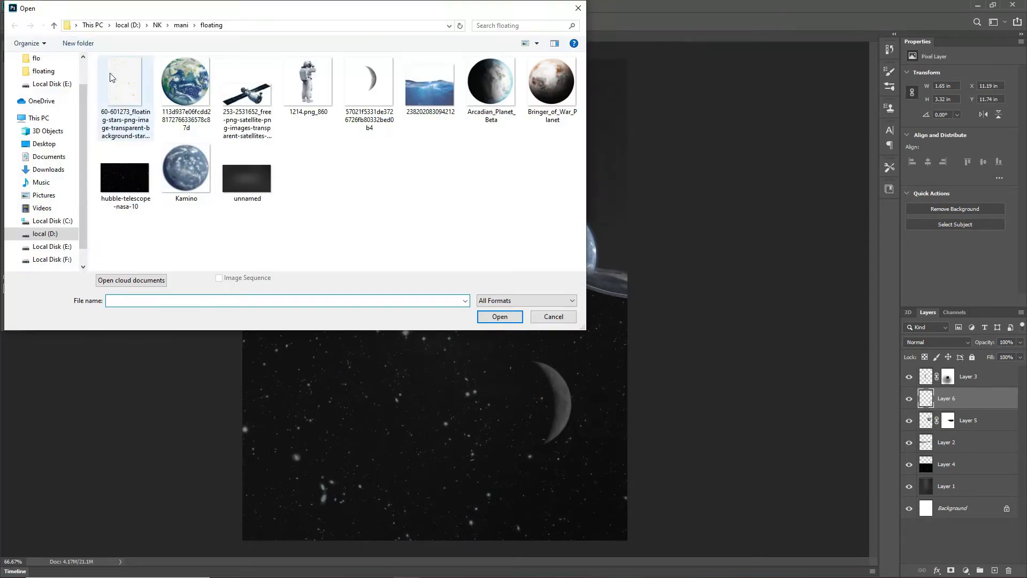
{"action": "double_click", "coordinate": [551, 89]}
{"action": "left_click_drag", "start_coordinate": [69, 51], "coordinate": [293, 230]}
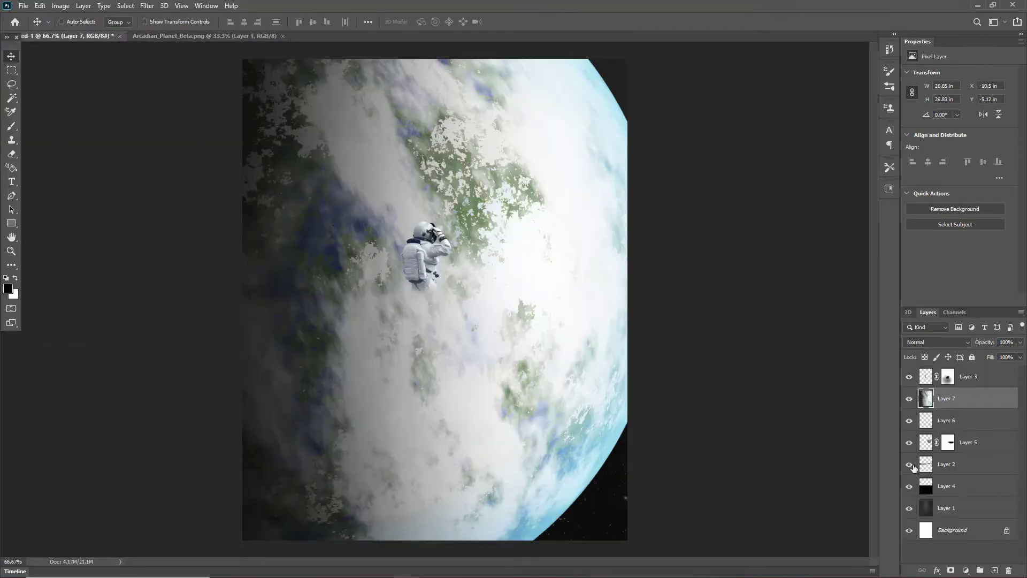
{"action": "key", "text": "ctrl+t"}
{"action": "left_click_drag", "start_coordinate": [662, 270], "coordinate": [379, 287]}
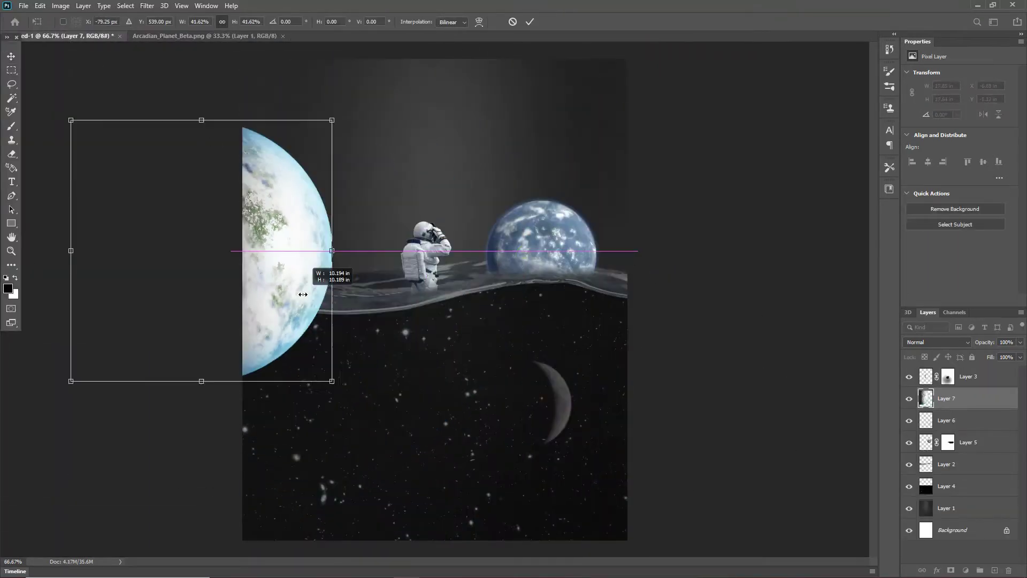
{"action": "mouse_move", "coordinate": [299, 292]}
{"action": "left_mouse_down"}
{"action": "mouse_move", "coordinate": [347, 240]}
{"action": "mouse_move", "coordinate": [292, 240]}
{"action": "left_mouse_up"}
{"action": "left_click_drag", "start_coordinate": [269, 151], "coordinate": [266, 152]}
{"action": "left_click_drag", "start_coordinate": [269, 239], "coordinate": [286, 270]}
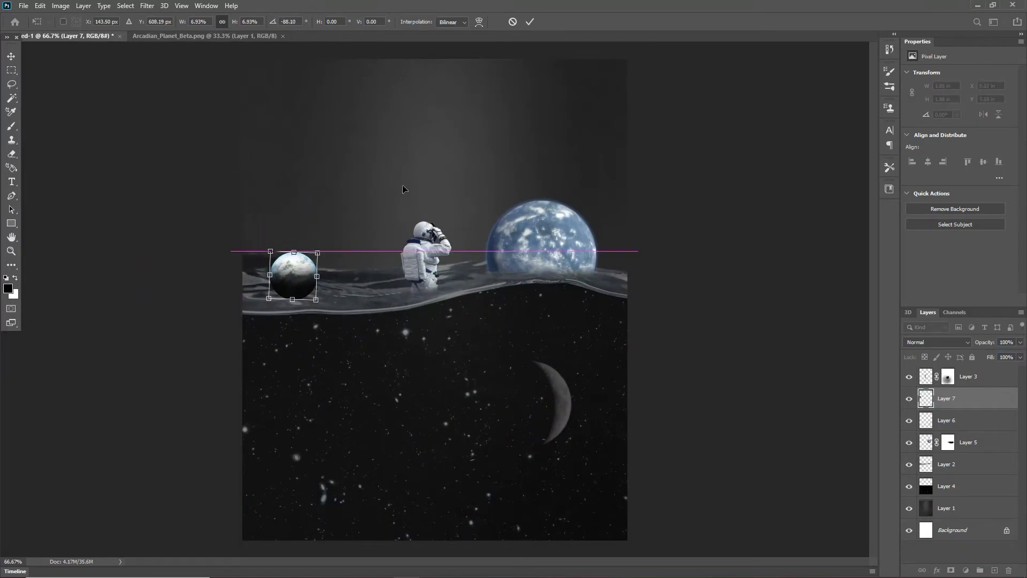
{"action": "key", "text": "Return"}
Step: Mask the small planet's bottom so it blends into the water
{"action": "scroll", "coordinate": [322, 261], "scroll_direction": "up", "scroll_amount": 3}
{"action": "left_click", "coordinate": [951, 571]}
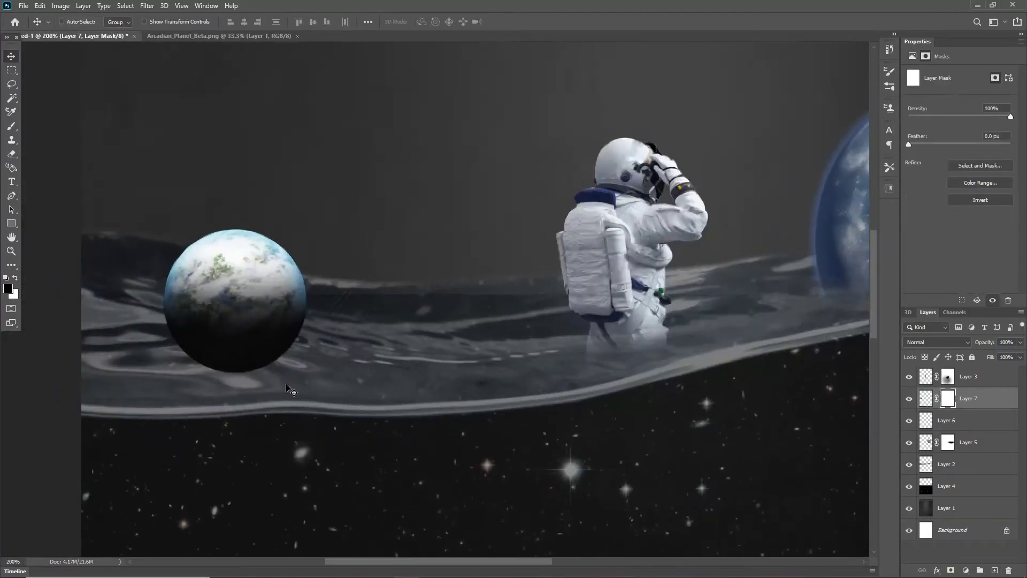
{"action": "left_click_drag", "start_coordinate": [259, 355], "coordinate": [185, 342]}
{"action": "key", "text": "ctrl+minus"}
{"action": "key", "text": "ctrl+minus"}
{"action": "key", "text": "ctrl+minus"}
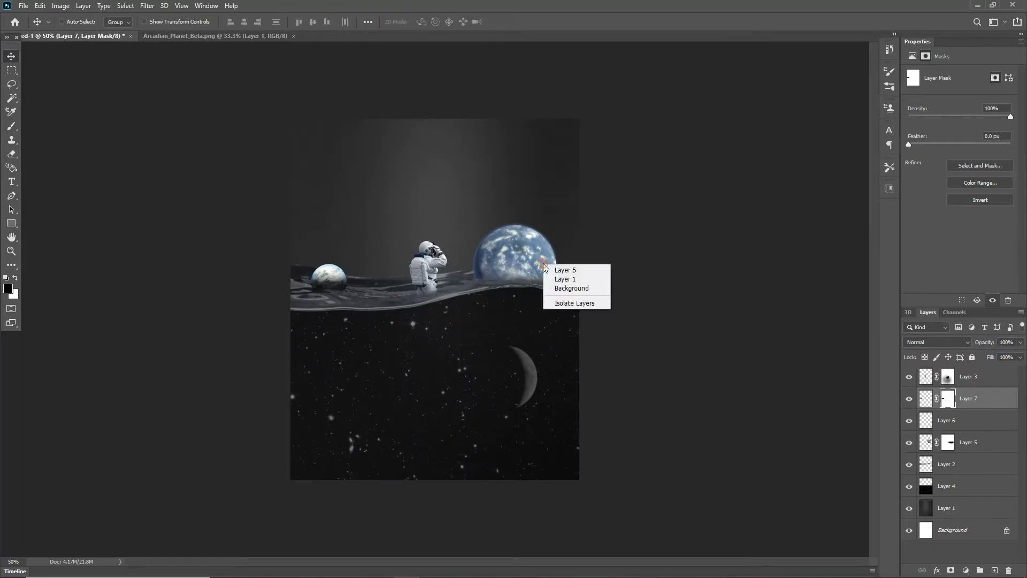
Step: Shrink the Earth planet layer and view the image at 100%
{"action": "left_click", "coordinate": [565, 269]}
{"action": "key", "text": "ctrl+t"}
{"action": "left_click_drag", "start_coordinate": [471, 224], "coordinate": [495, 246]}
{"action": "key", "text": "Return"}
{"action": "key", "text": "ctrl+1"}
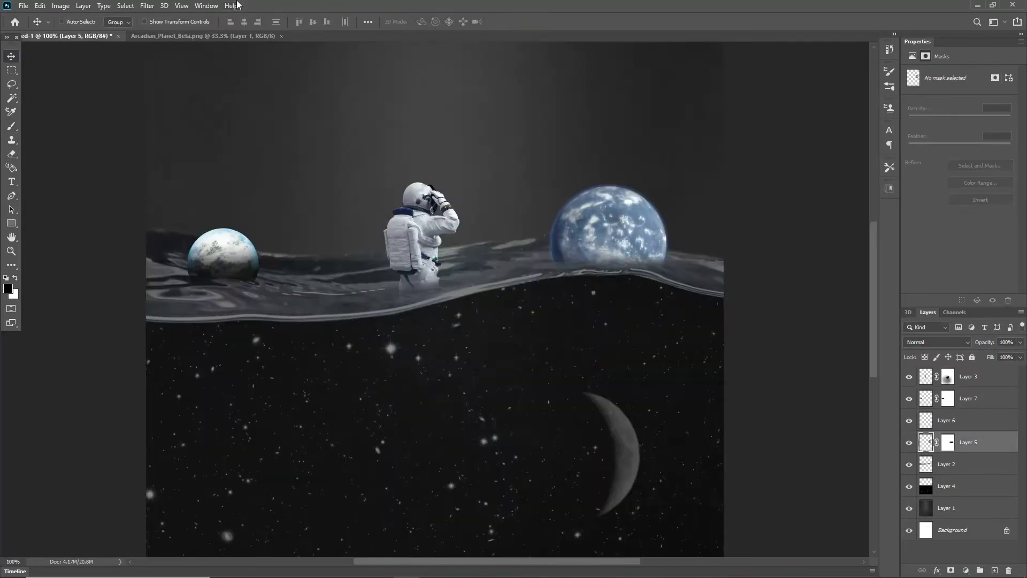
Step: Close the Arcadian source image and open Bringer_of_War_Planet.png
{"action": "left_click", "coordinate": [24, 6]}
{"action": "left_click", "coordinate": [32, 29]}
{"action": "left_click", "coordinate": [551, 91]}
{"action": "left_click", "coordinate": [498, 314]}
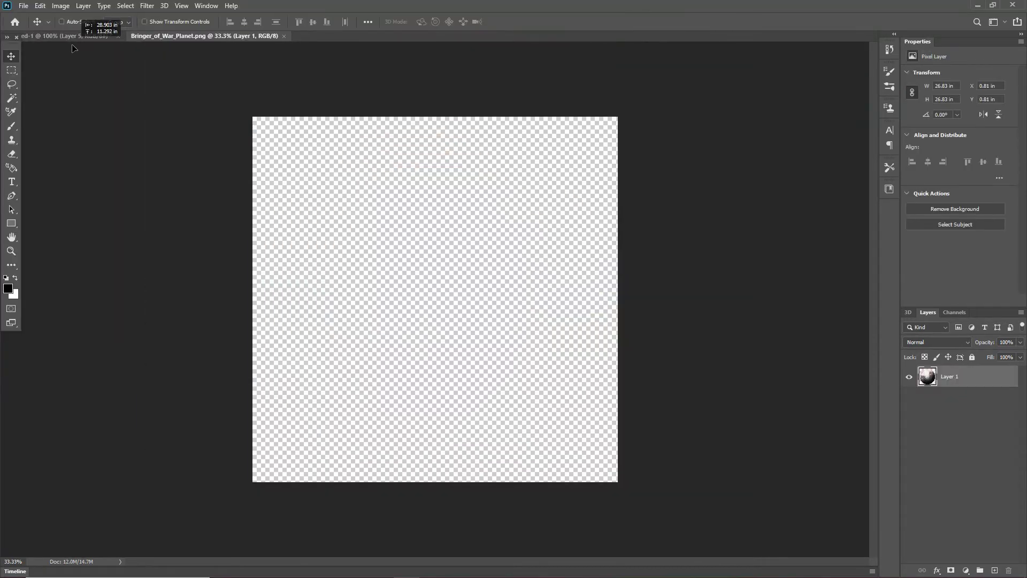
Step: Place the reddish planet, shrunk small, in the water beside the astronaut
{"action": "left_click_drag", "start_coordinate": [428, 300], "coordinate": [257, 281]}
{"action": "key", "text": "ctrl+t"}
{"action": "left_click_drag", "start_coordinate": [280, 500], "coordinate": [286, 325]}
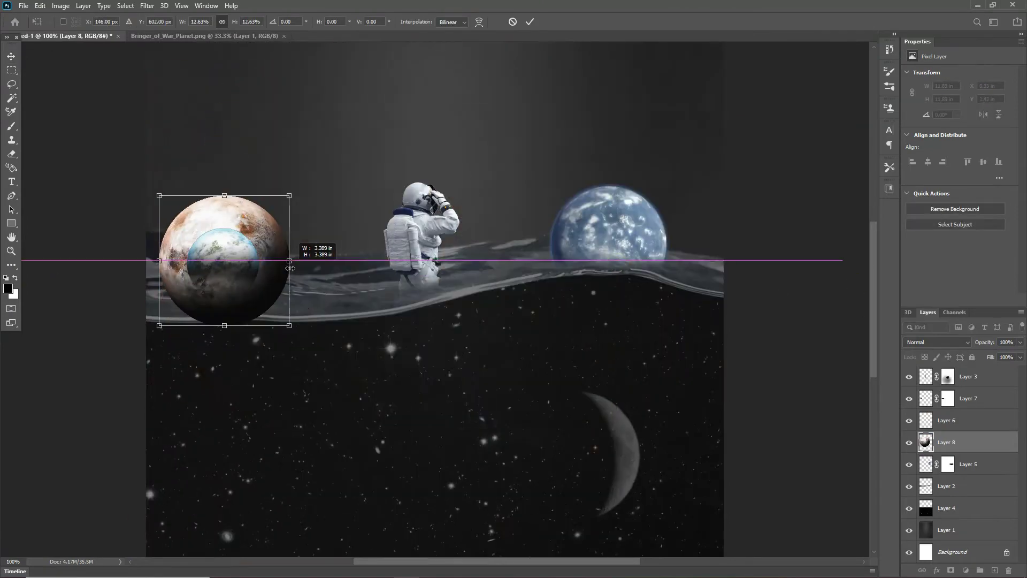
{"action": "left_click_drag", "start_coordinate": [273, 274], "coordinate": [408, 278]}
{"action": "left_click_drag", "start_coordinate": [421, 328], "coordinate": [316, 295]}
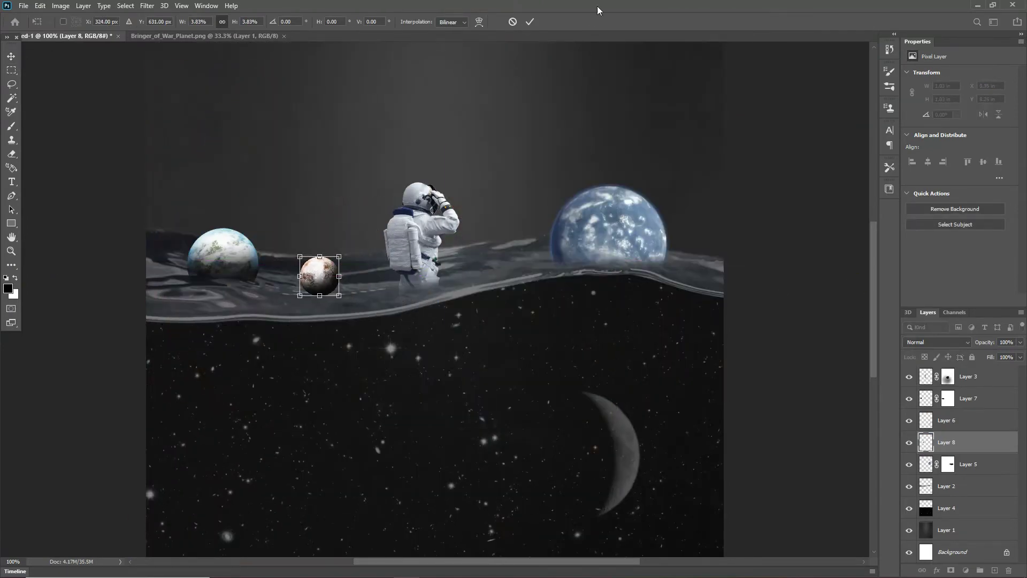
{"action": "key", "text": "Return"}
Step: Add a layer mask to the reddish planet and pick the Brush for painting it
{"action": "scroll", "coordinate": [321, 278], "scroll_direction": "up", "scroll_amount": 5}
{"action": "scroll", "coordinate": [321, 321], "scroll_direction": "down", "scroll_amount": 5}
{"action": "left_click", "coordinate": [951, 571]}
{"action": "key", "text": "b"}
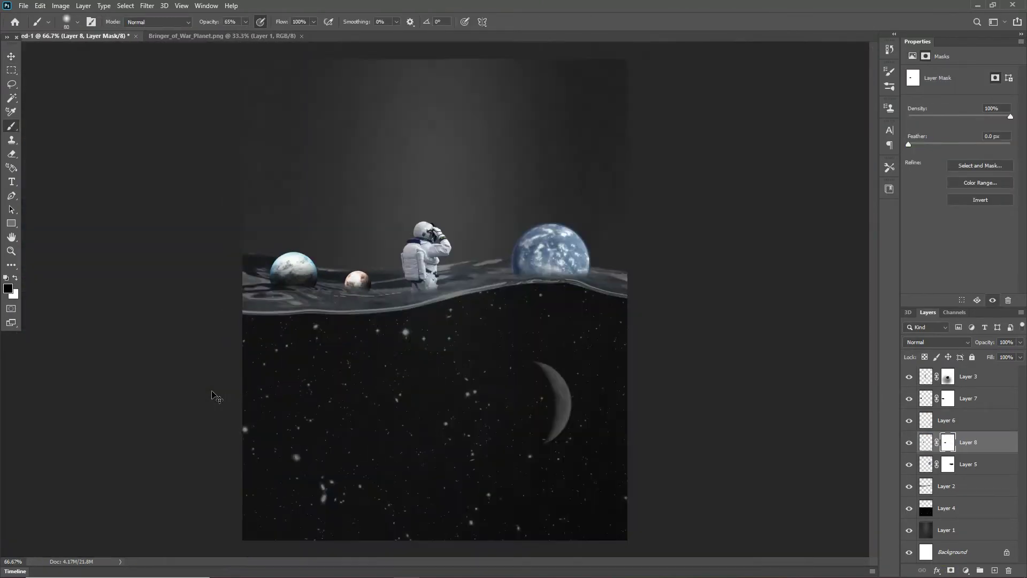
{"action": "scroll", "coordinate": [435, 301], "scroll_direction": "up", "scroll_amount": 5}
{"action": "scroll", "coordinate": [436, 302], "scroll_direction": "up", "scroll_amount": 1}
{"action": "scroll", "coordinate": [321, 268], "scroll_direction": "down", "scroll_amount": 7}
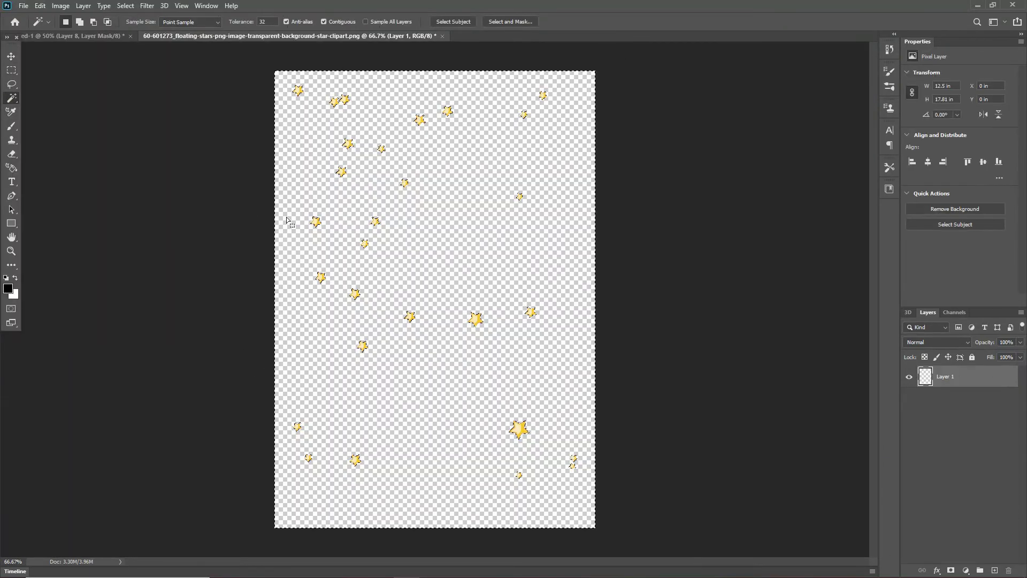
Step: Scatter the yellow clipart stars and a copy across the lower starfield
{"action": "left_click_drag", "start_coordinate": [107, 41], "coordinate": [407, 299]}
{"action": "key", "text": "ctrl+t"}
{"action": "left_click_drag", "start_coordinate": [271, 257], "coordinate": [381, 386]}
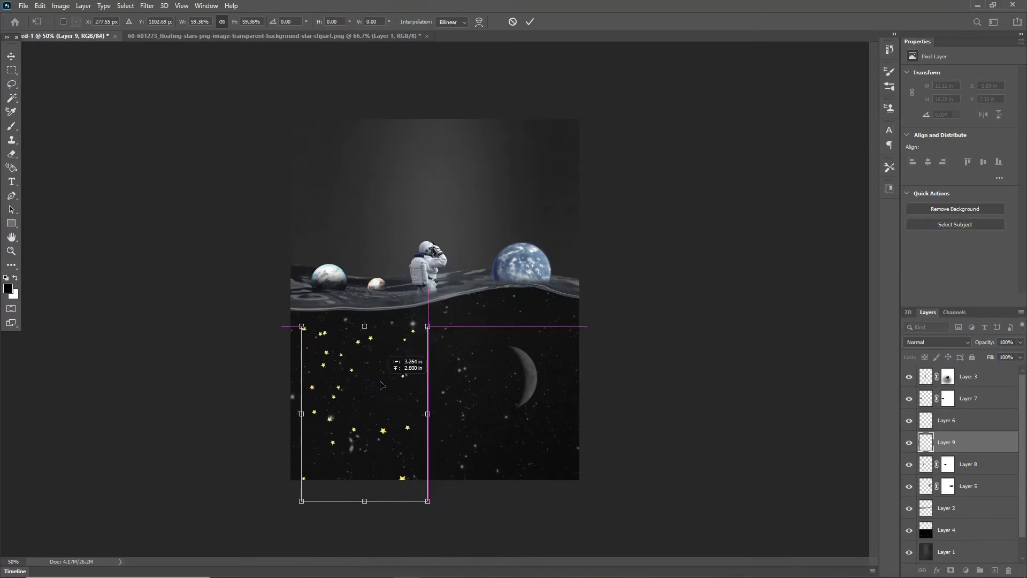
{"action": "key", "text": "Return"}
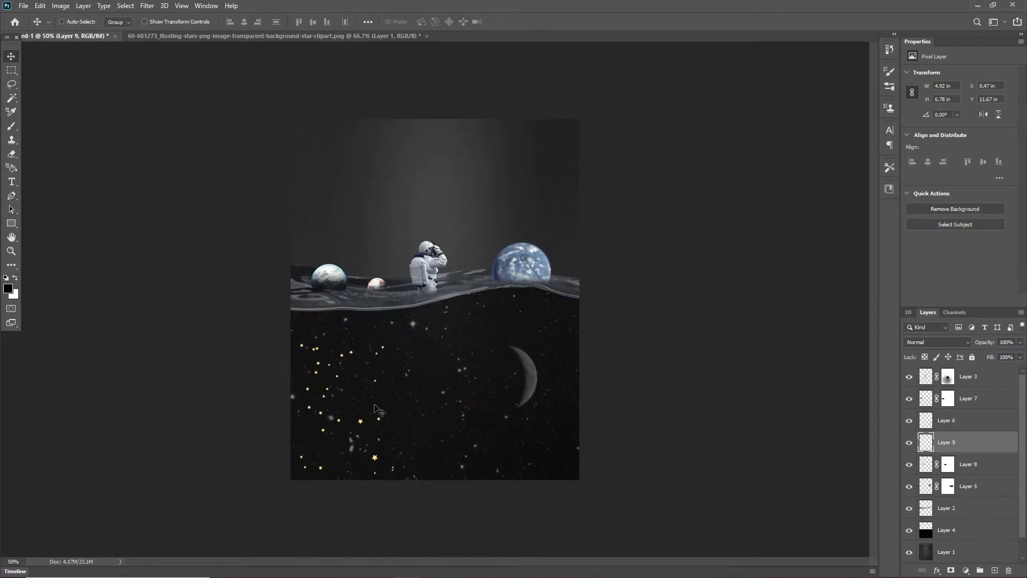
{"action": "mouse_move", "coordinate": [511, 378]}
{"action": "left_mouse_down"}
{"action": "mouse_move", "coordinate": [421, 413]}
{"action": "mouse_move", "coordinate": [527, 422]}
{"action": "left_mouse_up"}
{"action": "key", "text": "ctrl+t"}
{"action": "key", "text": "Return"}
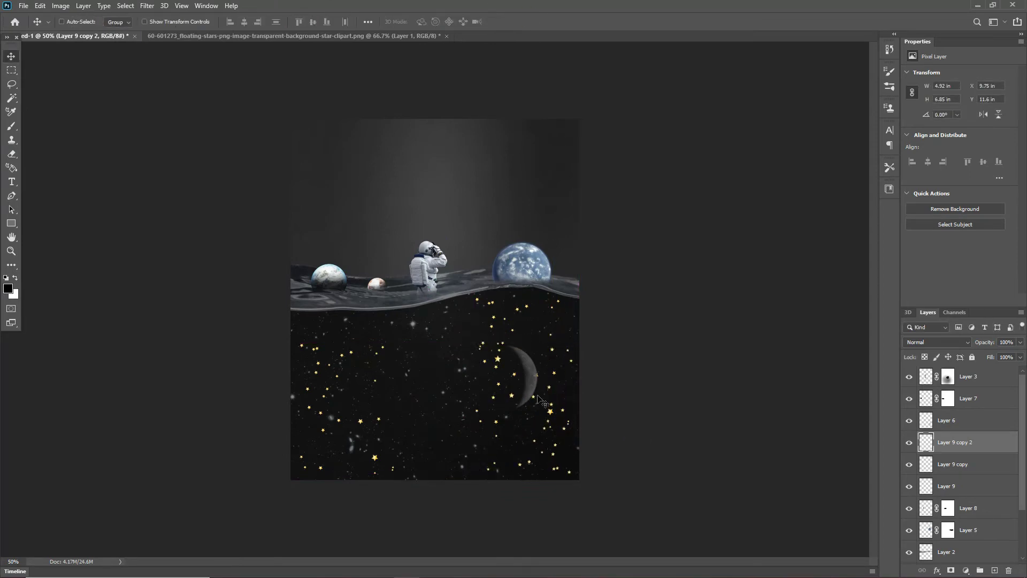
Step: Close the star clipart source image without saving
{"action": "left_click", "coordinate": [447, 35]}
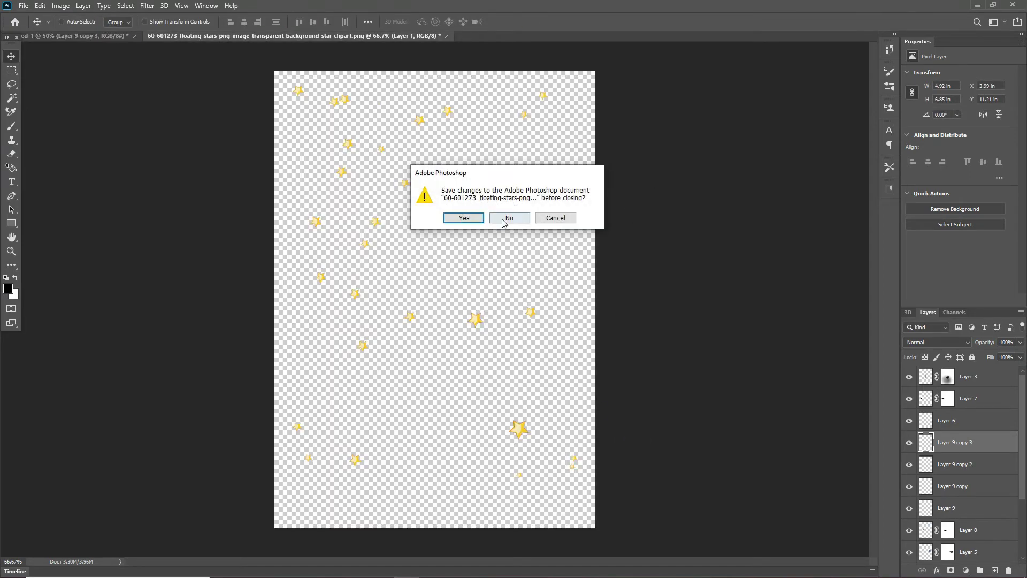
{"action": "left_click", "coordinate": [505, 215]}
{"action": "left_click", "coordinate": [967, 508], "text": "shift"}
{"action": "key", "text": "ctrl+e"}
{"action": "key", "text": "ctrl+1"}
{"action": "key", "text": "e"}
{"action": "key", "text": "ctrl+plus"}
{"action": "key", "text": "ctrl+plus"}
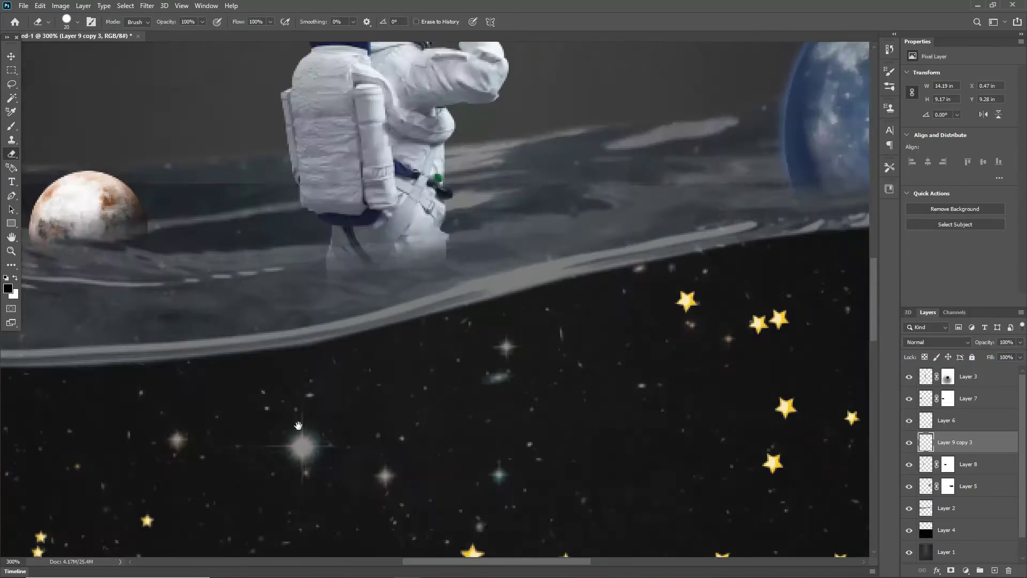
{"action": "scroll", "coordinate": [428, 321], "scroll_direction": "down", "scroll_amount": 5}
{"action": "scroll", "coordinate": [482, 267], "scroll_direction": "left", "scroll_amount": 3}
{"action": "key", "text": "bracketleft"}
{"action": "key", "text": "bracketleft"}
{"action": "key", "text": "bracketleft"}
{"action": "scroll", "coordinate": [160, 383], "scroll_direction": "down", "scroll_amount": 1}
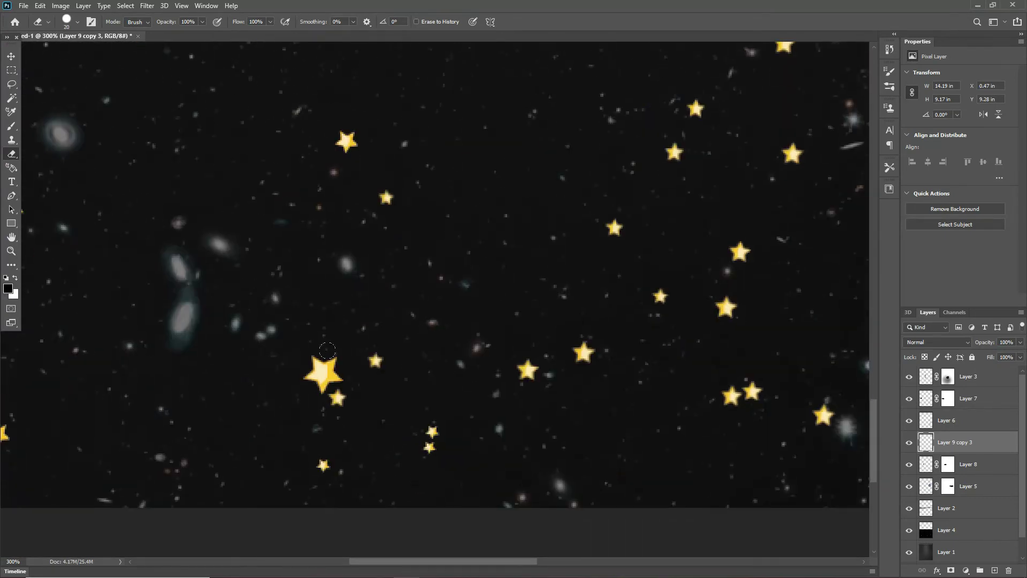
{"action": "scroll", "coordinate": [375, 383], "scroll_direction": "right", "scroll_amount": 5}
{"action": "scroll", "coordinate": [615, 385], "scroll_direction": "right", "scroll_amount": 10}
{"action": "scroll", "coordinate": [481, 321], "scroll_direction": "up", "scroll_amount": 5}
{"action": "scroll", "coordinate": [374, 267], "scroll_direction": "right", "scroll_amount": 3}
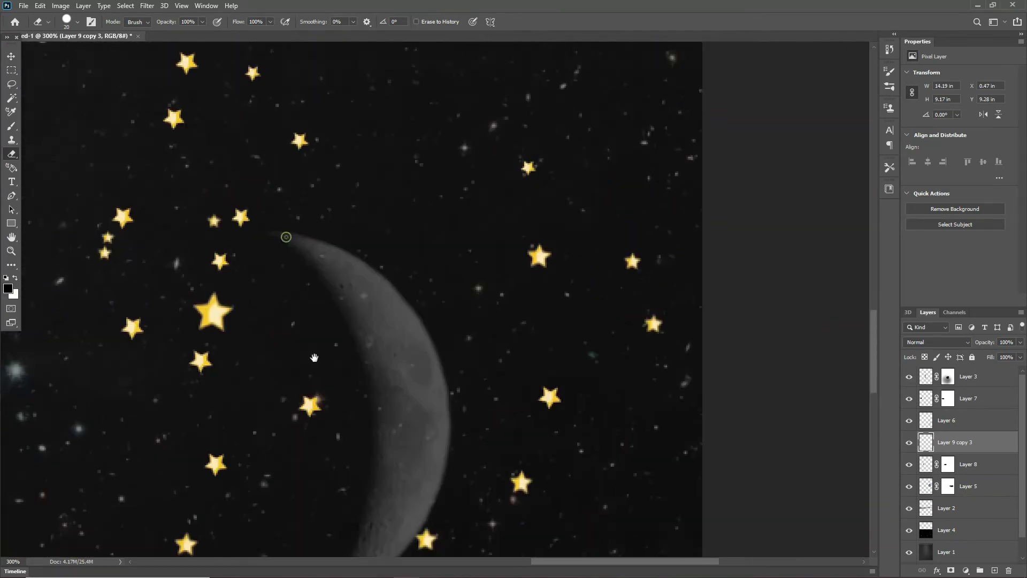
{"action": "scroll", "coordinate": [141, 251], "scroll_direction": "down", "scroll_amount": 2}
{"action": "scroll", "coordinate": [339, 246], "scroll_direction": "down", "scroll_amount": 2}
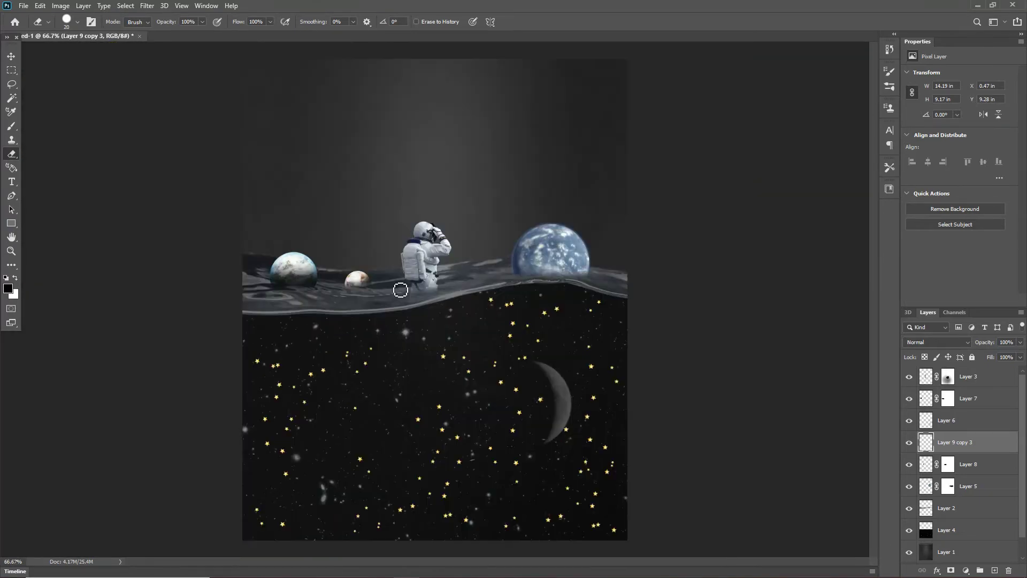
Step: Give the stars layer a light grey (a8a8a8) Color Overlay through Blending Options
{"action": "right_click", "coordinate": [956, 442]}
{"action": "left_click", "coordinate": [894, 5]}
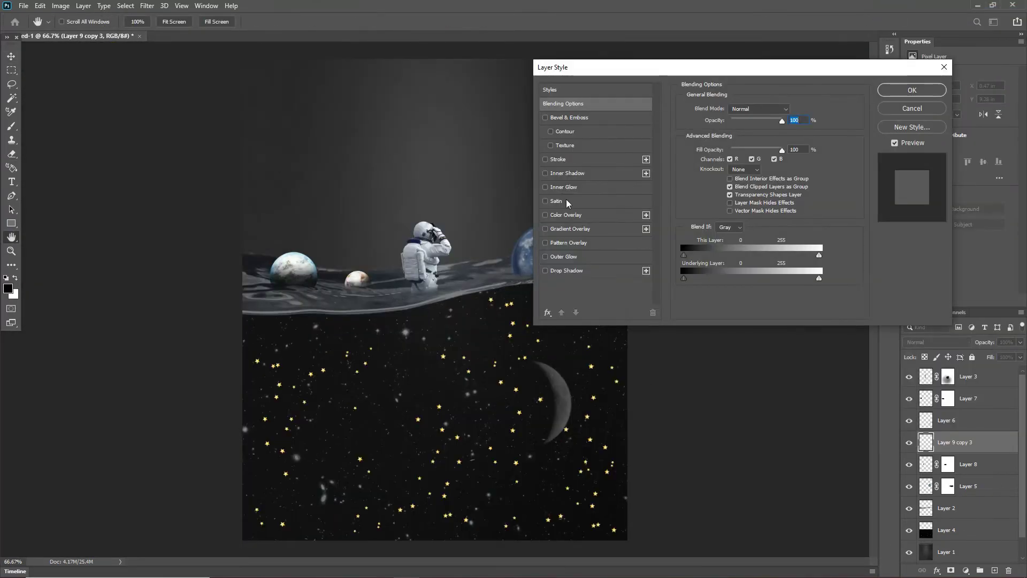
{"action": "left_click", "coordinate": [566, 215]}
{"action": "left_click", "coordinate": [792, 110]}
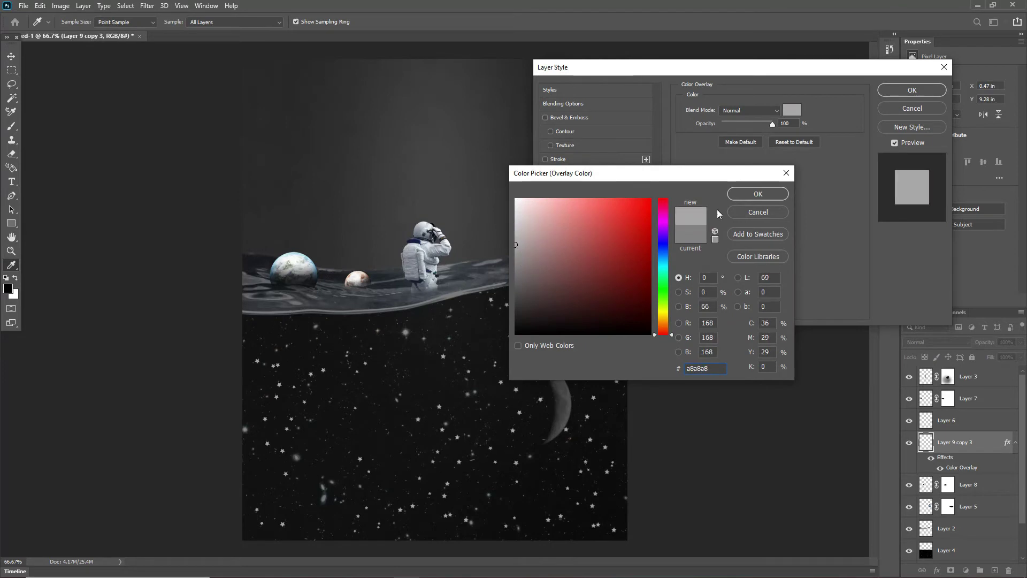
{"action": "left_click", "coordinate": [749, 195]}
{"action": "left_click", "coordinate": [924, 92]}
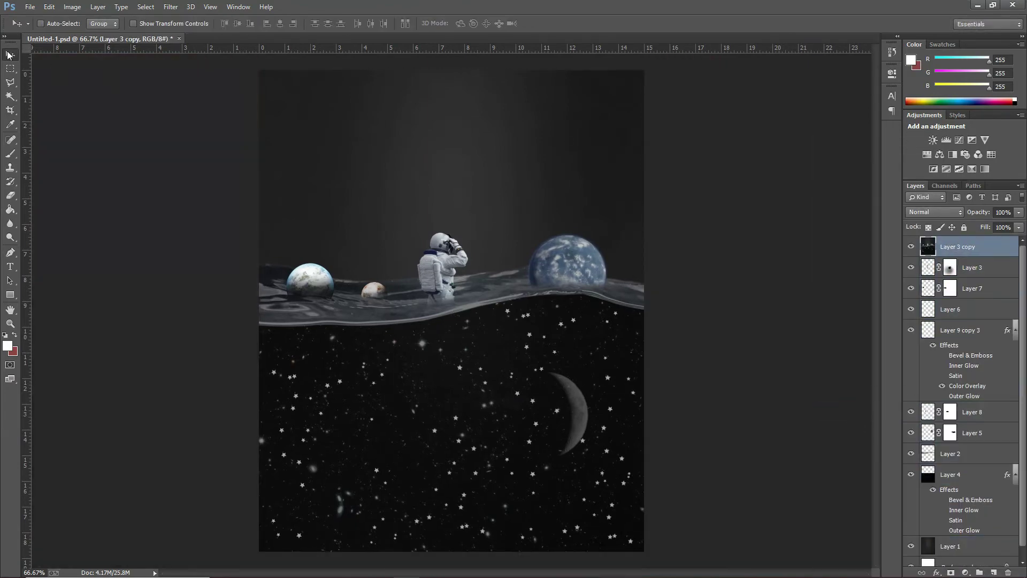
Step: Apply Color Efex Pro 3.0 Photo Stylizer style 7 for a blue tone on the composite
{"action": "left_click", "coordinate": [171, 6]}
{"action": "left_click", "coordinate": [356, 255]}
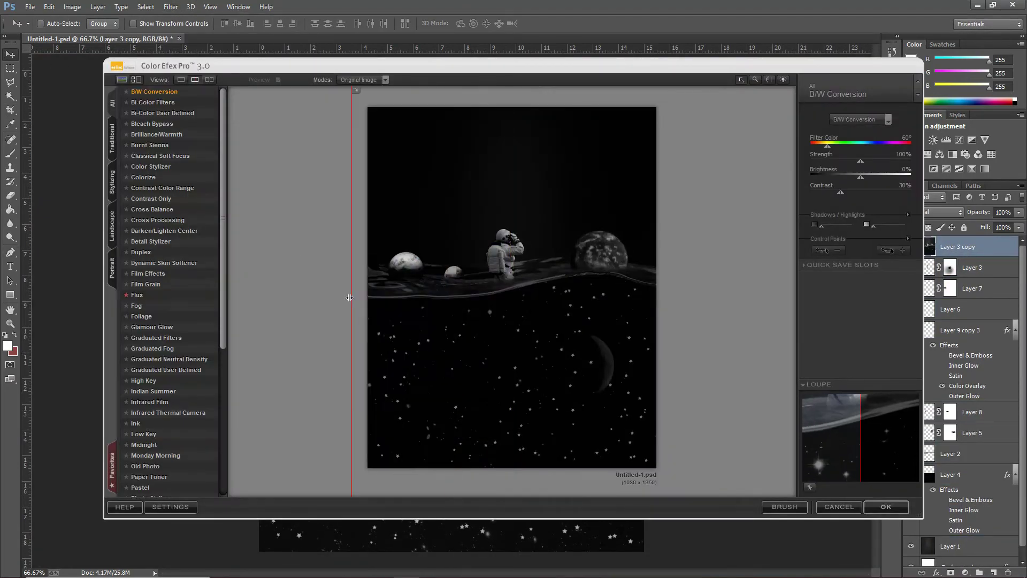
{"action": "left_click_drag", "start_coordinate": [349, 298], "coordinate": [367, 297]}
{"action": "left_click", "coordinate": [190, 263]}
{"action": "scroll", "coordinate": [191, 265], "scroll_direction": "down", "scroll_amount": 5}
{"action": "left_click", "coordinate": [155, 353]}
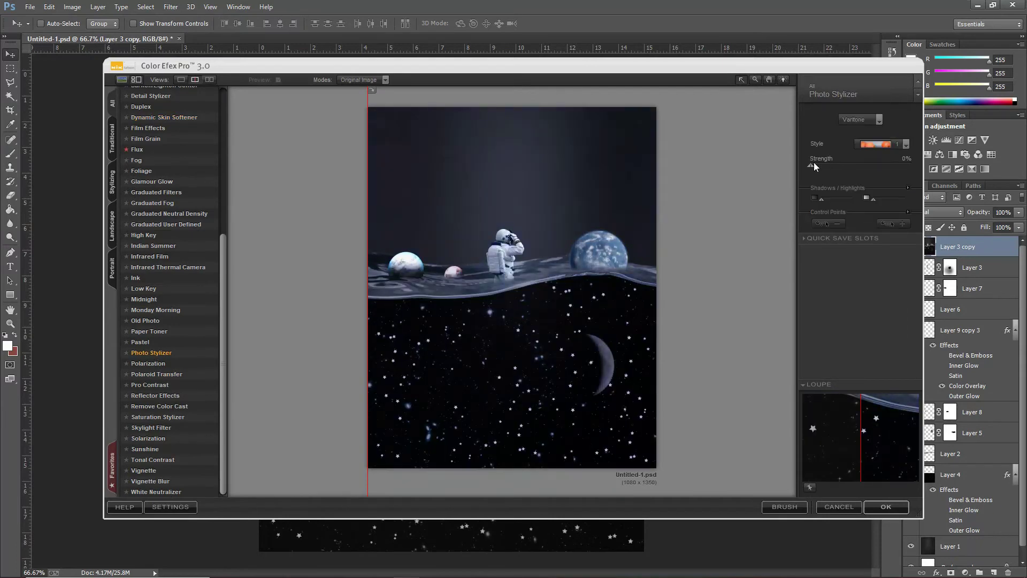
{"action": "left_click", "coordinate": [905, 144]}
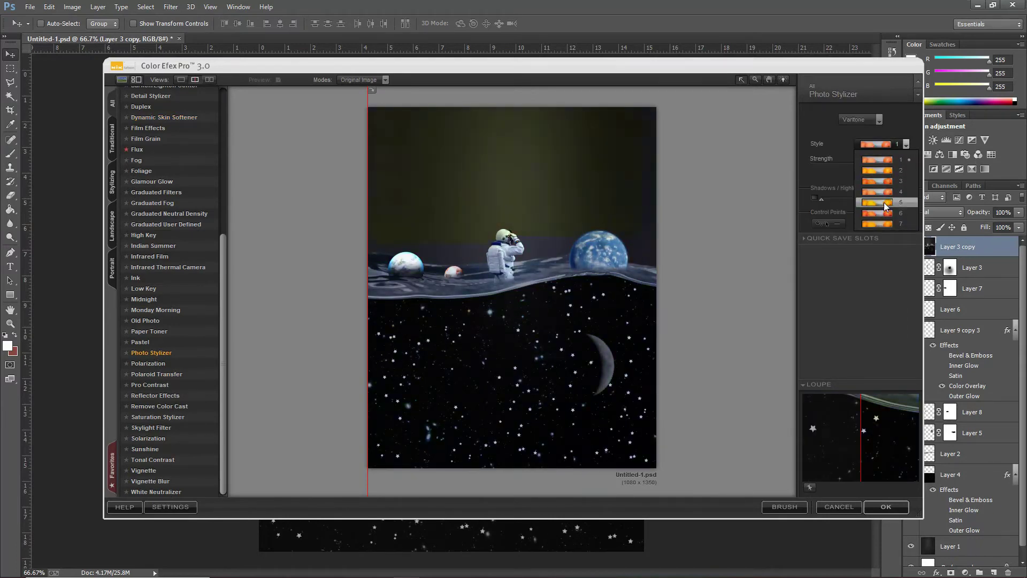
{"action": "left_click", "coordinate": [882, 222]}
{"action": "left_click", "coordinate": [886, 507]}
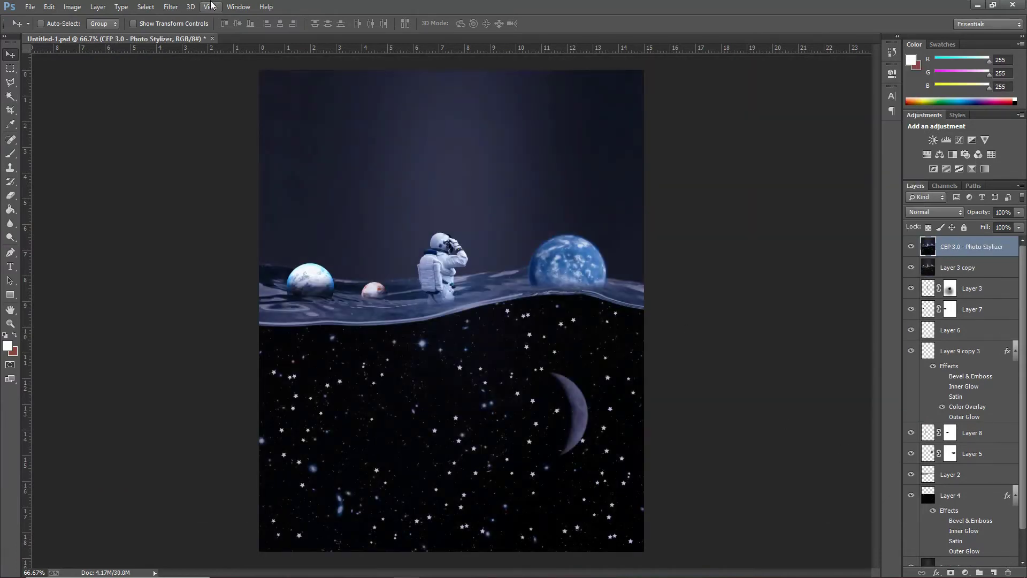
Step: Apply the Darken/Lighten Center filter and add a new empty layer on top
{"action": "left_click", "coordinate": [319, 248]}
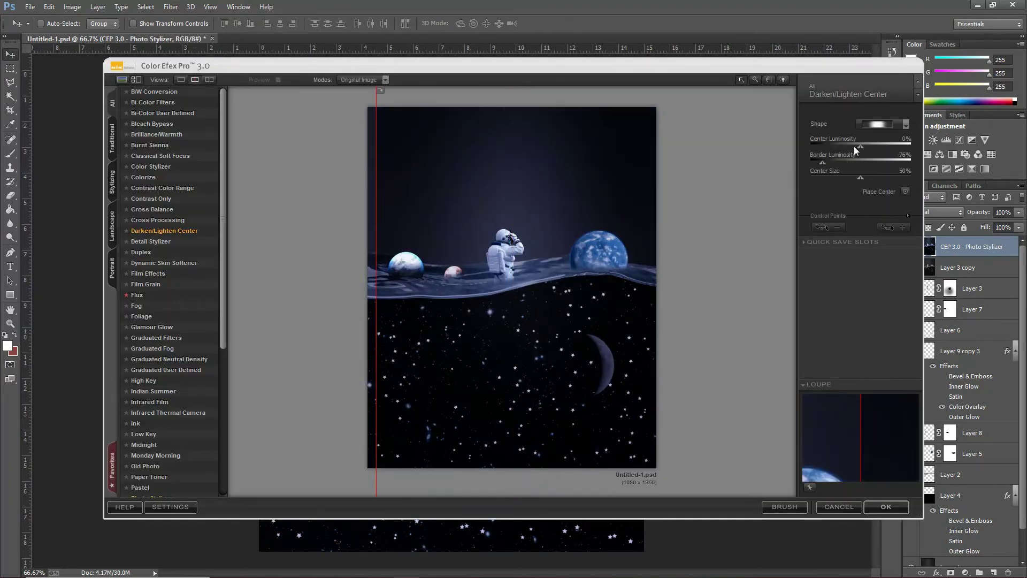
{"action": "left_click", "coordinate": [886, 507]}
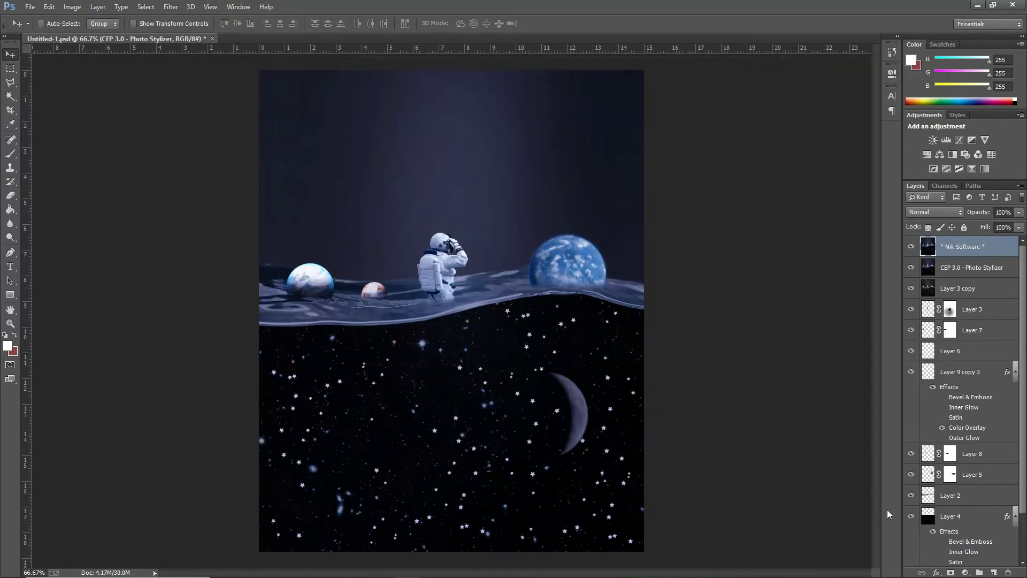
{"action": "left_click", "coordinate": [993, 573]}
Step: Set the new layer to Linear Dodge and paint a soft red glow on the small planet
{"action": "key", "text": "ctrl+plus"}
{"action": "key", "text": "ctrl+plus"}
{"action": "left_click", "coordinate": [935, 212]}
{"action": "left_click", "coordinate": [931, 325]}
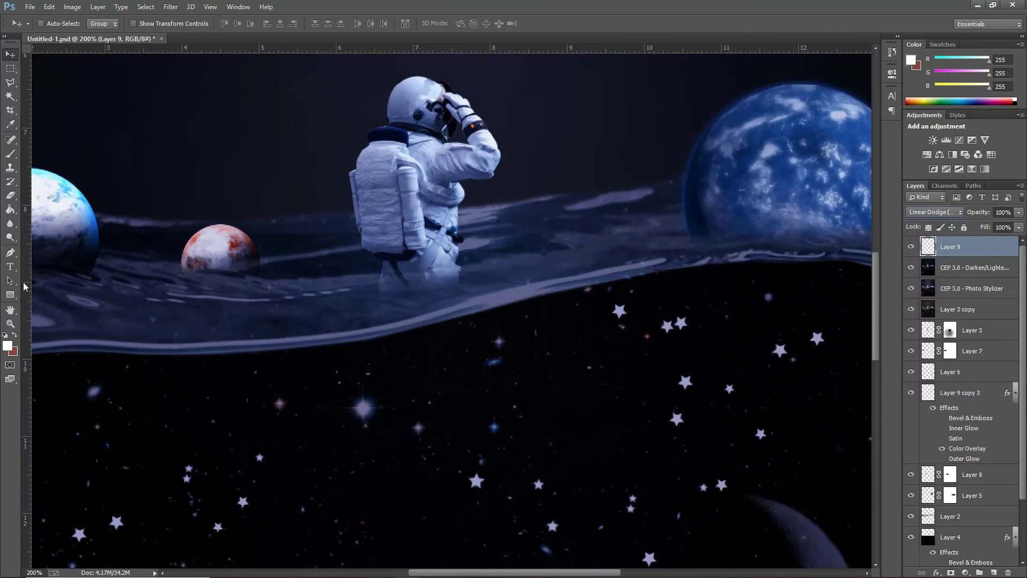
{"action": "left_click", "coordinate": [216, 228]}
{"action": "key", "text": "b"}
{"action": "left_click", "coordinate": [215, 230]}
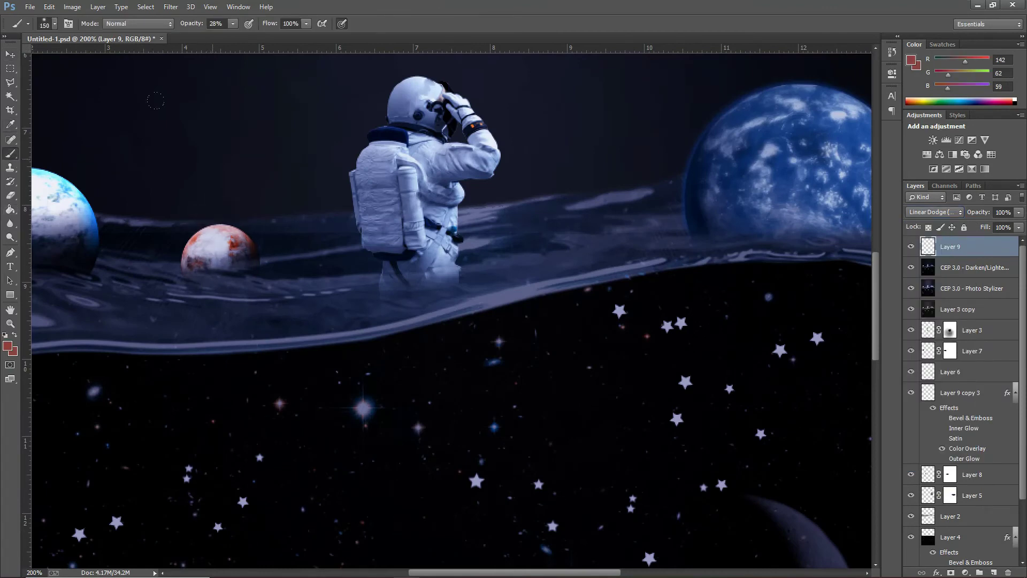
Step: Sample blue from the left planet and paint blue glows on the left and right planets
{"action": "key", "text": "ctrl+minus"}
{"action": "key", "text": "ctrl+minus"}
{"action": "key", "text": "ctrl+minus"}
{"action": "key", "text": "ctrl+plus"}
{"action": "key", "text": "ctrl+plus"}
{"action": "key", "text": "ctrl+plus"}
{"action": "key", "text": "i"}
{"action": "left_click", "coordinate": [232, 239]}
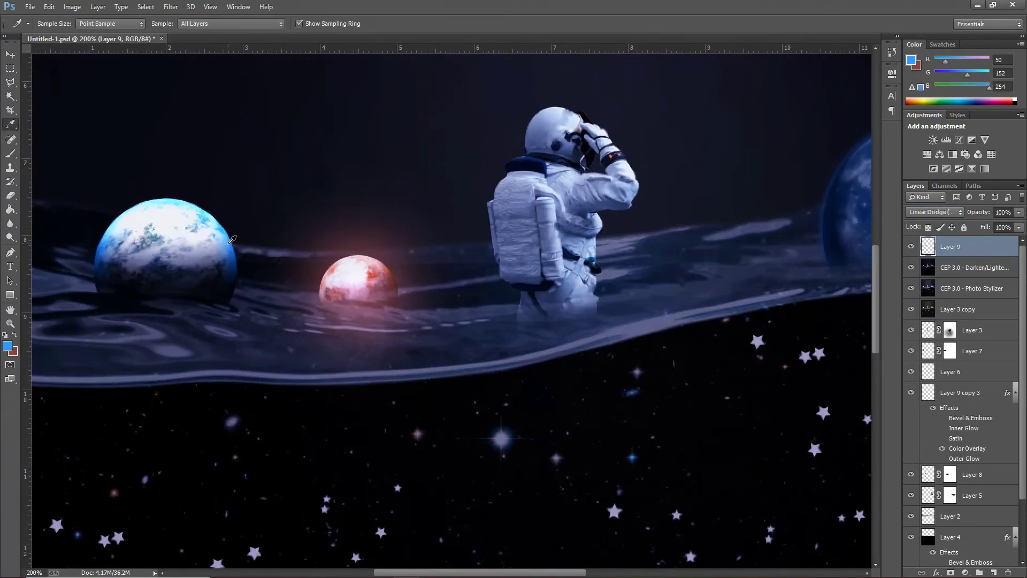
{"action": "left_click", "coordinate": [166, 282]}
{"action": "key", "text": "ctrl+minus"}
{"action": "key", "text": "ctrl+minus"}
{"action": "key", "text": "ctrl+minus"}
{"action": "key", "text": "ctrl+plus"}
{"action": "key", "text": "ctrl+plus"}
{"action": "key", "text": "ctrl+plus"}
{"action": "left_click", "coordinate": [615, 328]}
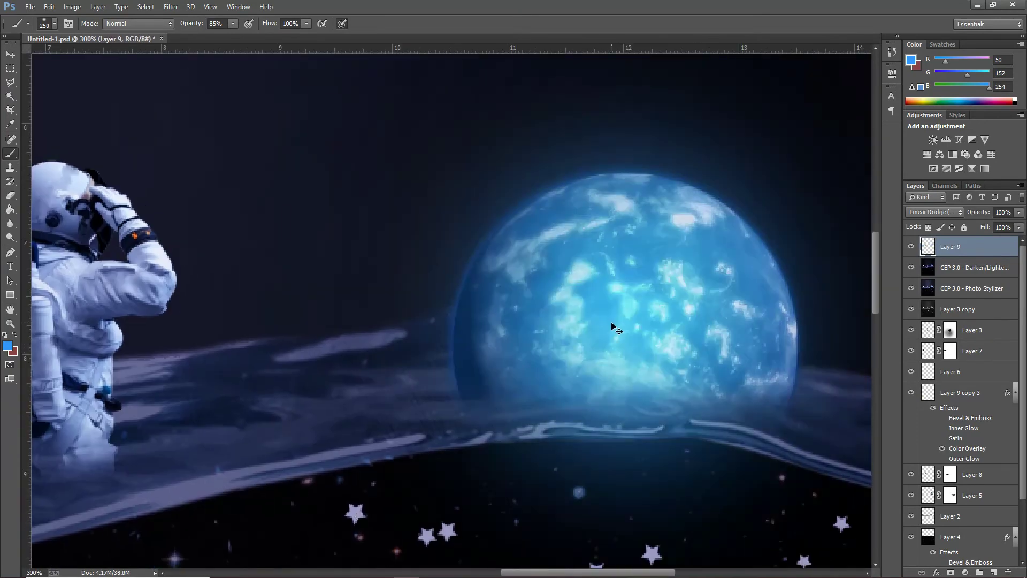
Step: Repaint a larger blue glow on the right planet and sample a star's lavender colour
{"action": "key", "text": "ctrl+minus"}
{"action": "key", "text": "ctrl+minus"}
{"action": "key", "text": "ctrl+z"}
{"action": "key", "text": "bracketright"}
{"action": "left_click", "coordinate": [551, 240]}
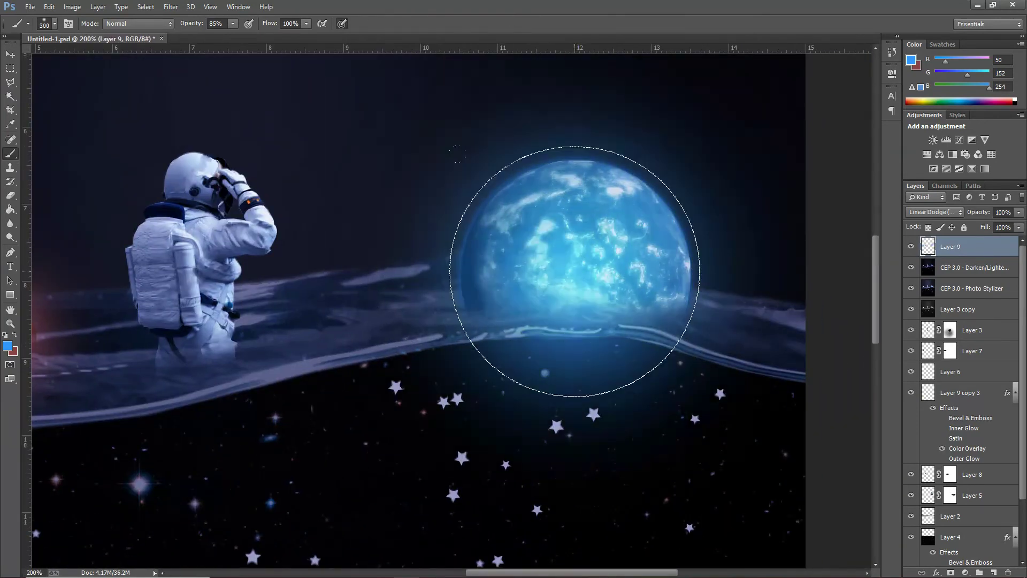
{"action": "key", "text": "ctrl+minus"}
{"action": "key", "text": "ctrl+plus"}
{"action": "key", "text": "ctrl+plus"}
{"action": "left_click", "coordinate": [459, 443], "text": "alt"}
{"action": "key", "text": "ctrl+minus"}
{"action": "key", "text": "ctrl+minus"}
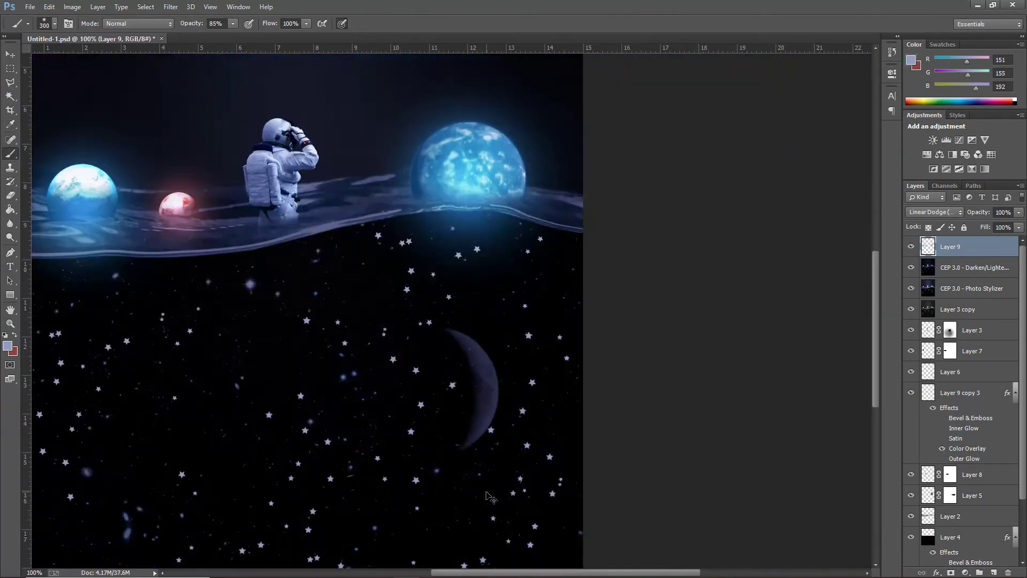
Step: Target the Darken/Lighten Center layer and bring the astronaut and right planet into view
{"action": "key", "text": "r"}
{"action": "key", "text": "ctrl+plus"}
{"action": "key", "text": "ctrl+plus"}
{"action": "scroll", "coordinate": [220, 213], "scroll_direction": "down", "scroll_amount": 3}
{"action": "scroll", "coordinate": [220, 213], "scroll_direction": "left", "scroll_amount": 6}
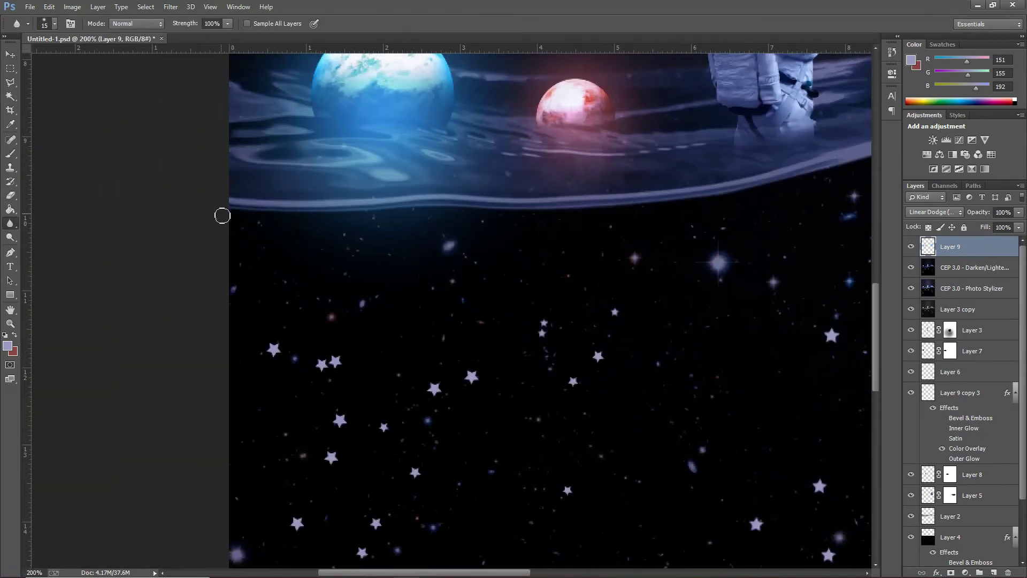
{"action": "key", "text": "alt+bracketleft"}
{"action": "left_click_drag", "start_coordinate": [659, 212], "coordinate": [259, 248]}
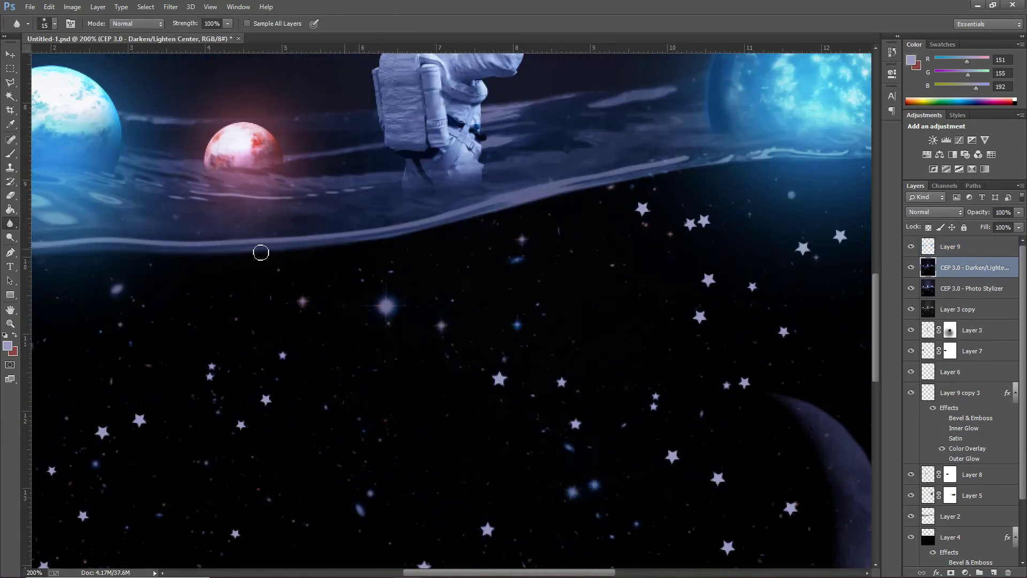
{"action": "scroll", "coordinate": [324, 262], "scroll_direction": "right", "scroll_amount": 2}
{"action": "scroll", "coordinate": [469, 209], "scroll_direction": "right", "scroll_amount": 5}
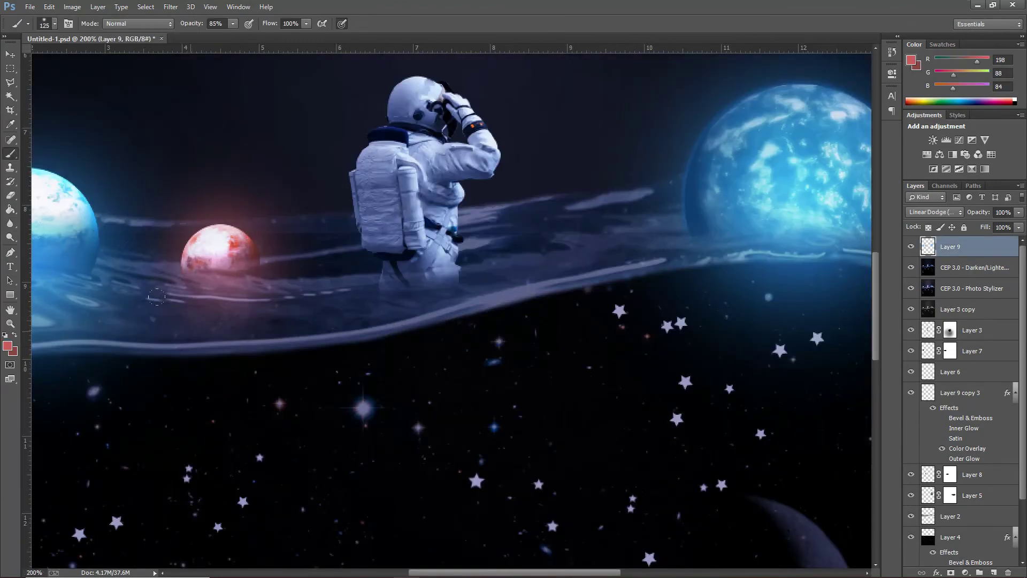
Step: On new Layer 10, paint a low-opacity red reflection below the small planet
{"action": "key", "text": "ctrl+shift+alt+n"}
{"action": "left_click", "coordinate": [205, 318]}
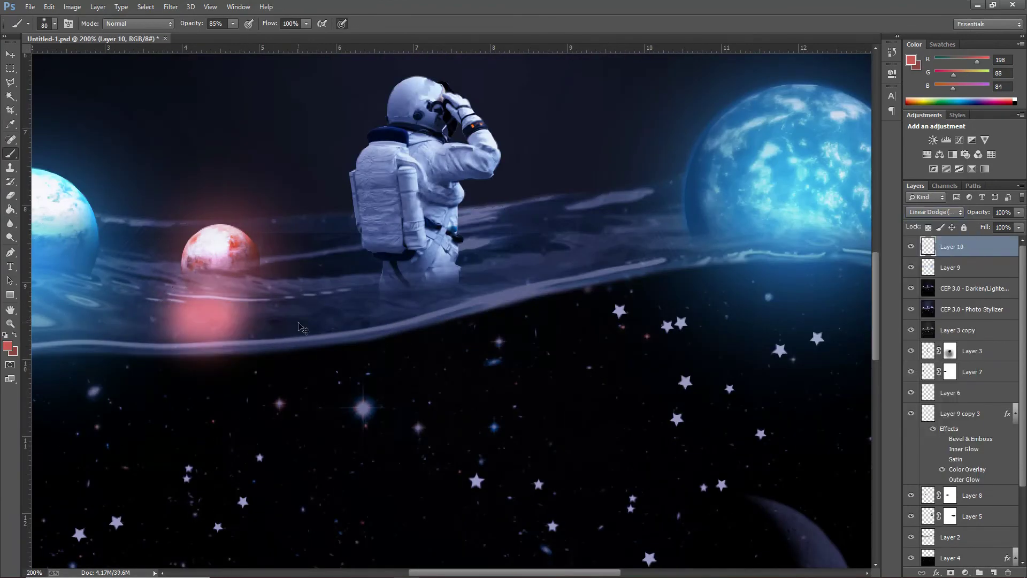
{"action": "key", "text": "1"}
{"action": "key", "text": "8"}
{"action": "key", "text": "ctrl+minus"}
{"action": "key", "text": "ctrl+minus"}
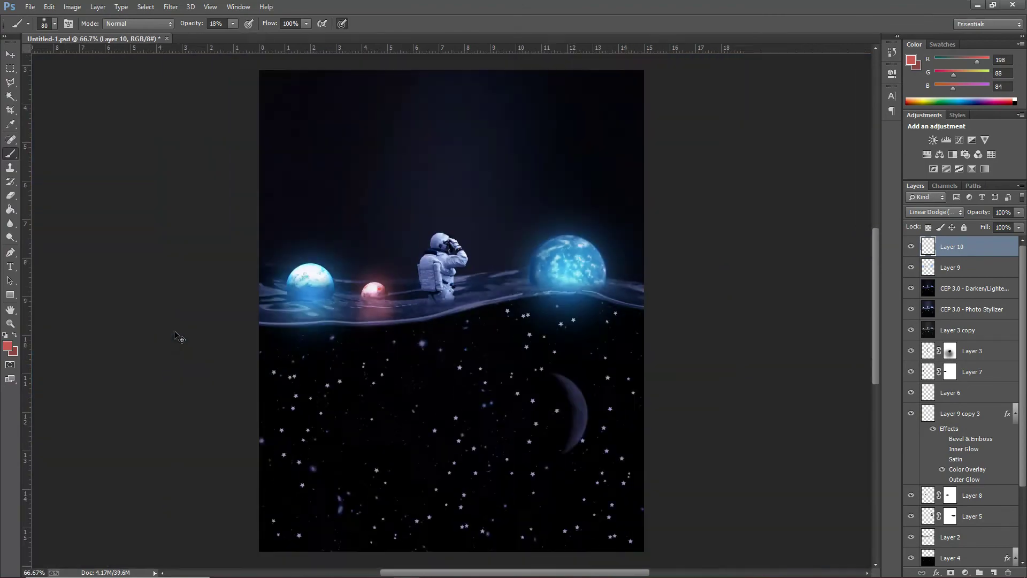
{"action": "key", "text": "ctrl+plus"}
{"action": "key", "text": "ctrl+plus"}
{"action": "key", "text": "ctrl+minus"}
{"action": "key", "text": "ctrl+minus"}
{"action": "key", "text": "ctrl+plus"}
{"action": "key", "text": "ctrl+plus"}
{"action": "key", "text": "ctrl+plus"}
{"action": "key", "text": "bracketright"}
{"action": "key", "text": "bracketright"}
{"action": "key", "text": "bracketright"}
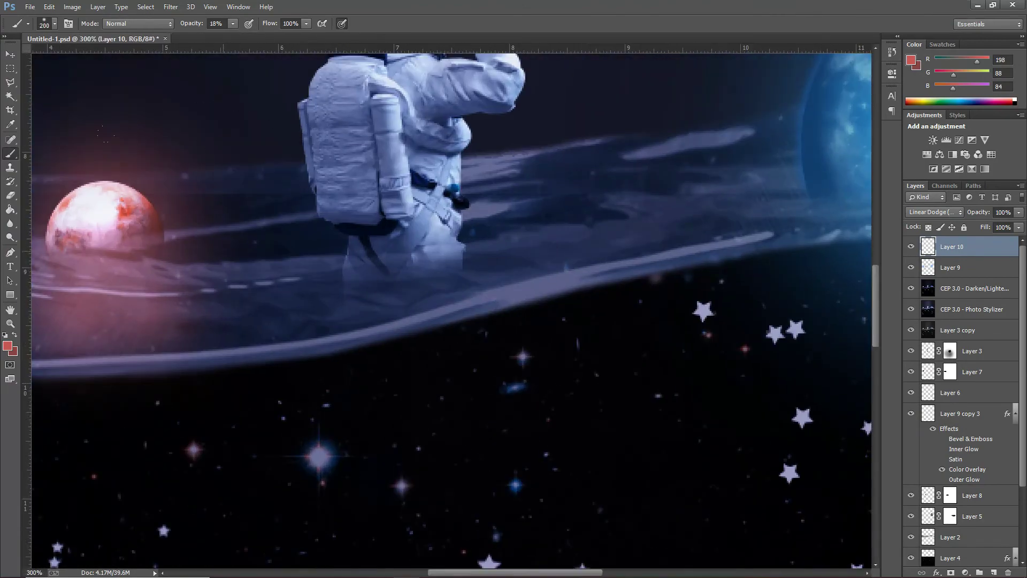
{"action": "key", "text": "ctrl+minus"}
{"action": "key", "text": "ctrl+minus"}
{"action": "key", "text": "ctrl+minus"}
{"action": "key", "text": "v"}
{"action": "left_click", "coordinate": [912, 247]}
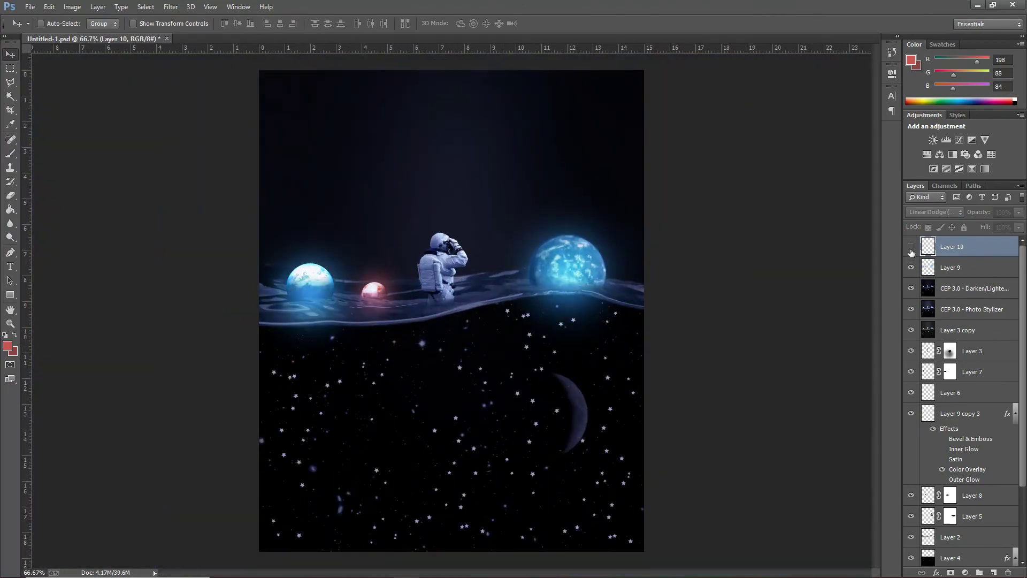